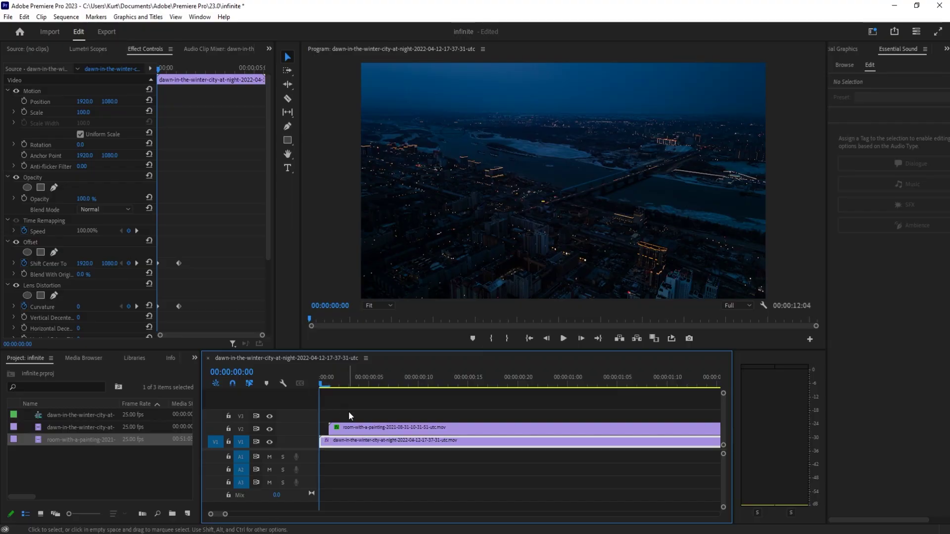
Play back the existing room-to-city transition and review the Offset, Lens Distortion and Directional Blur settings of the city clip.
{"action": "key", "text": "space"}
{"action": "key", "text": "space"}
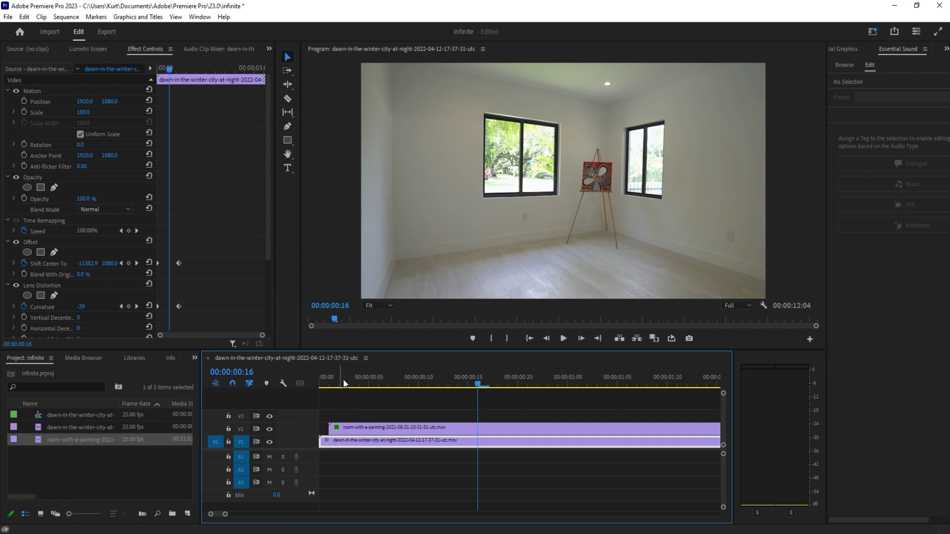
{"action": "key", "text": "space"}
{"action": "left_click_drag", "start_coordinate": [341, 380], "coordinate": [311, 385]}
{"action": "key", "text": "space"}
{"action": "key", "text": "space"}
{"action": "key", "text": "space"}
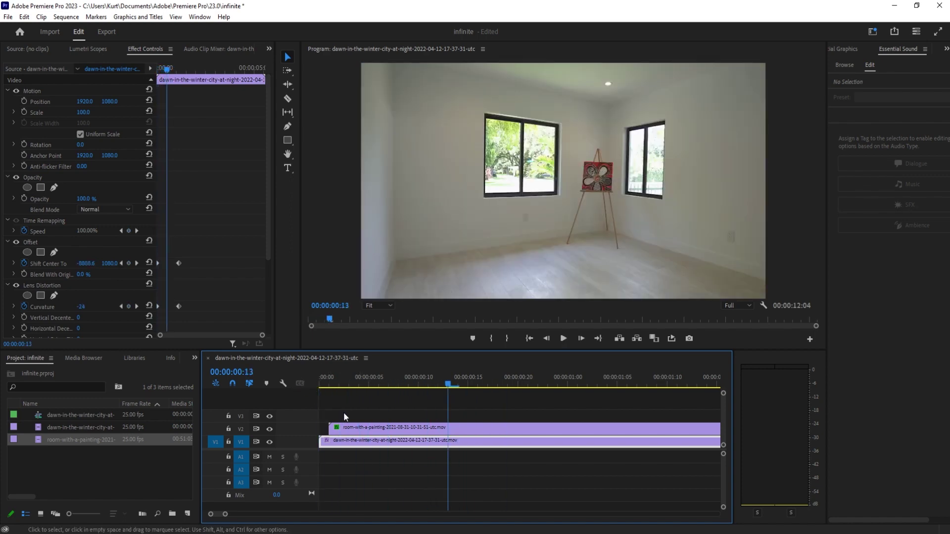
{"action": "scroll", "coordinate": [212, 297], "scroll_direction": "down", "scroll_amount": 5}
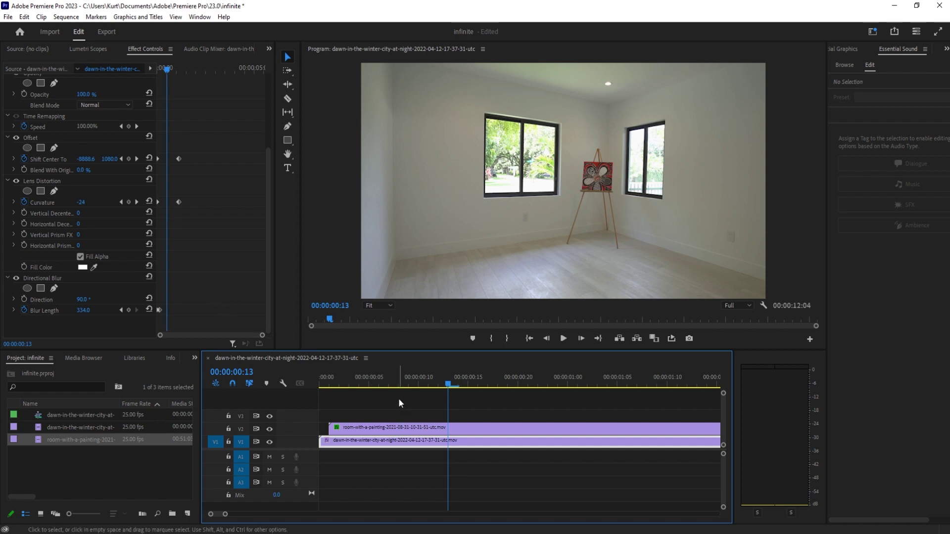
Replace both clips on the timeline with the room-with-a-painting clip at the start of V1, keeping the existing sequence settings.
{"action": "mouse_move", "coordinate": [399, 399]}
{"action": "left_mouse_down"}
{"action": "mouse_move", "coordinate": [369, 430]}
{"action": "mouse_move", "coordinate": [360, 420]}
{"action": "mouse_move", "coordinate": [353, 462]}
{"action": "left_mouse_up"}
{"action": "key", "text": "Delete"}
{"action": "left_click_drag", "start_coordinate": [100, 440], "coordinate": [329, 486]}
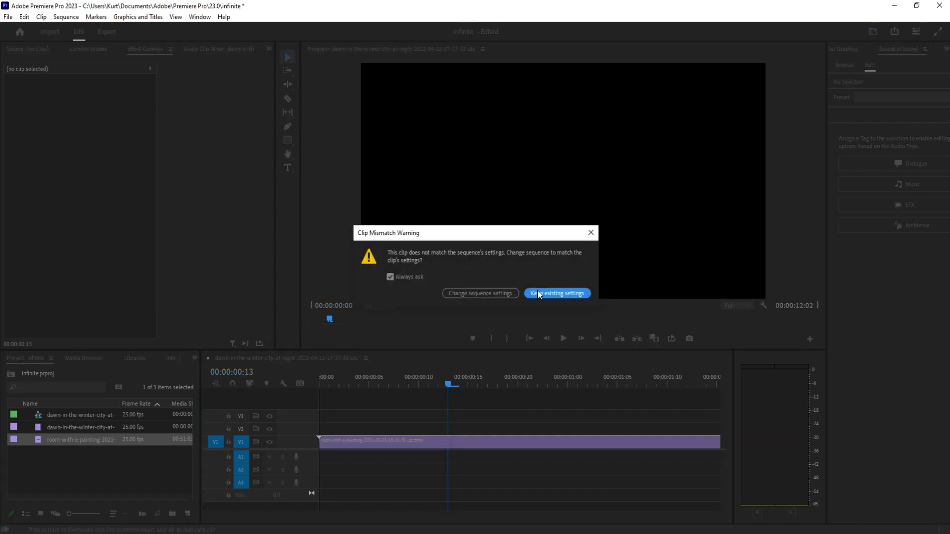
{"action": "left_click", "coordinate": [538, 293]}
Place the dawn-in-the-winter-city clip on V2 starting at 00:00:00:15 and set its opacity to 0%.
{"action": "left_click_drag", "start_coordinate": [92, 429], "coordinate": [352, 435]}
{"action": "left_click_drag", "start_coordinate": [339, 384], "coordinate": [465, 402]}
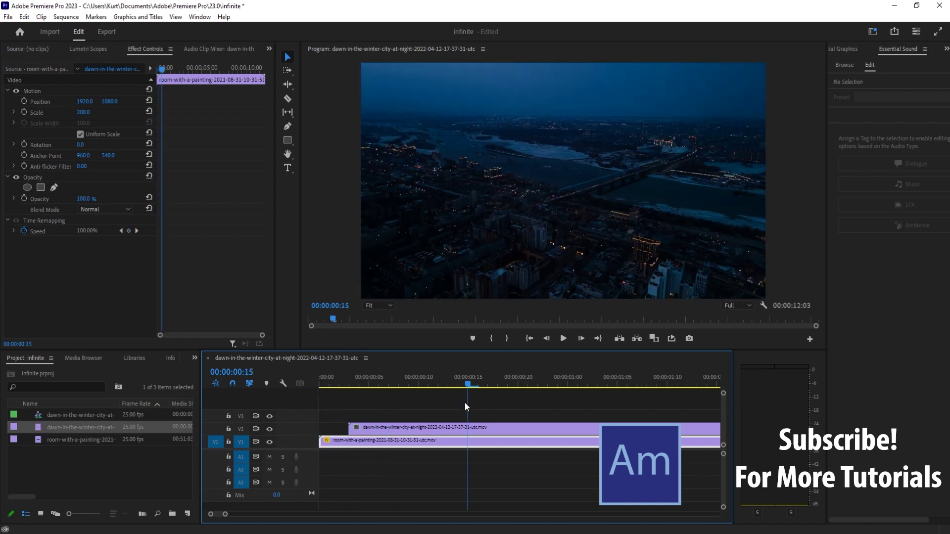
{"action": "left_click_drag", "start_coordinate": [380, 433], "coordinate": [450, 434]}
{"action": "left_click_drag", "start_coordinate": [391, 381], "coordinate": [437, 391]}
{"action": "key", "text": "Left"}
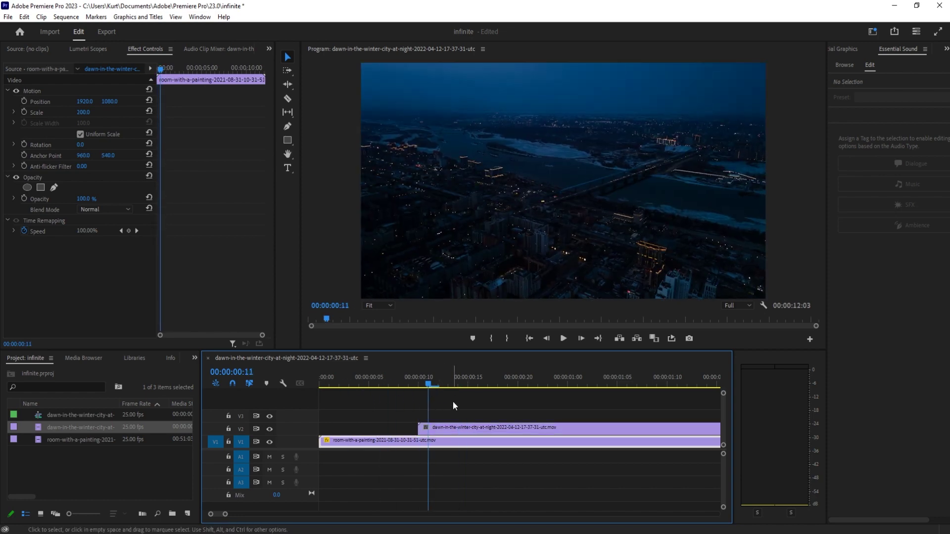
{"action": "left_click_drag", "start_coordinate": [431, 384], "coordinate": [396, 389]}
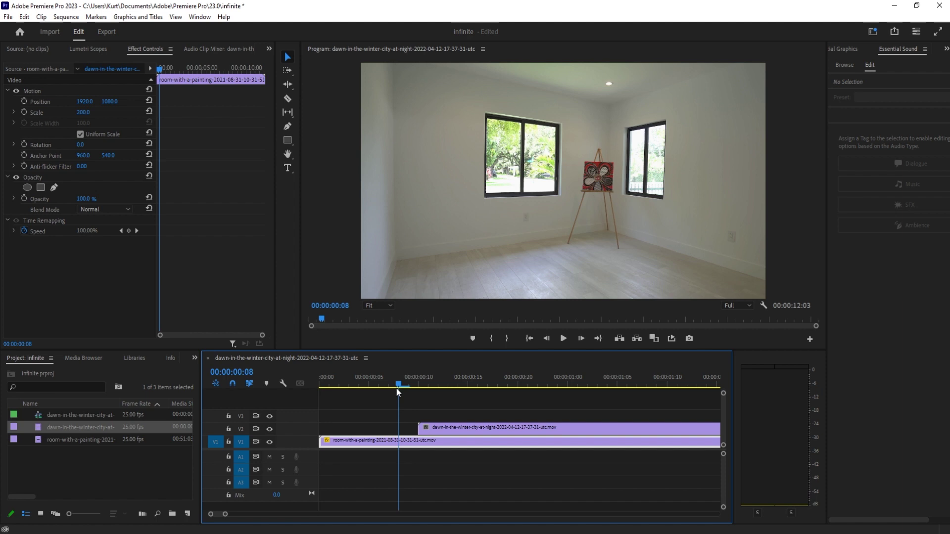
{"action": "left_click_drag", "start_coordinate": [399, 389], "coordinate": [464, 396]}
{"action": "left_click_drag", "start_coordinate": [461, 428], "coordinate": [508, 427]}
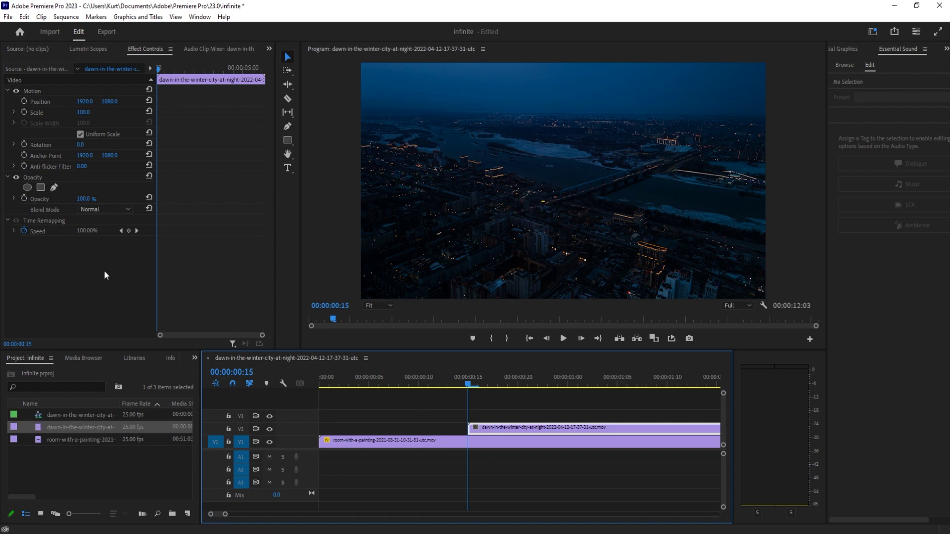
{"action": "left_click_drag", "start_coordinate": [86, 203], "coordinate": [54, 203]}
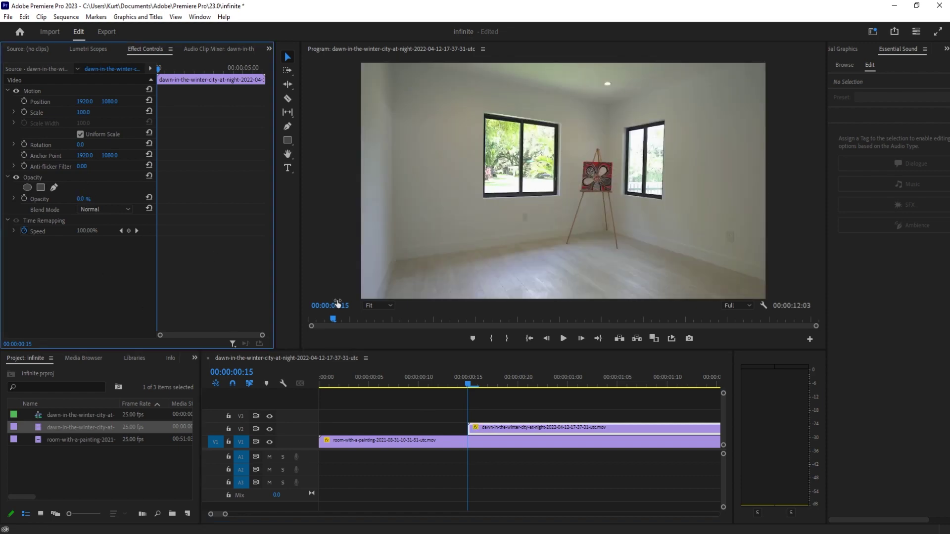
{"action": "left_click", "coordinate": [510, 413]}
Apply the Directional Blur effect to the room-with-a-painting clip on V1.
{"action": "left_click", "coordinate": [483, 443]}
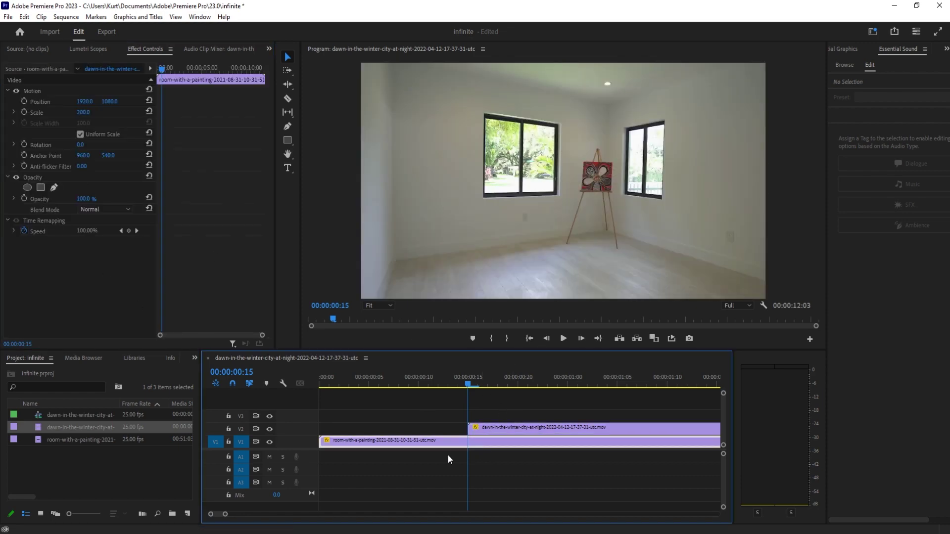
{"action": "left_click", "coordinate": [195, 358]}
{"action": "left_click", "coordinate": [214, 417]}
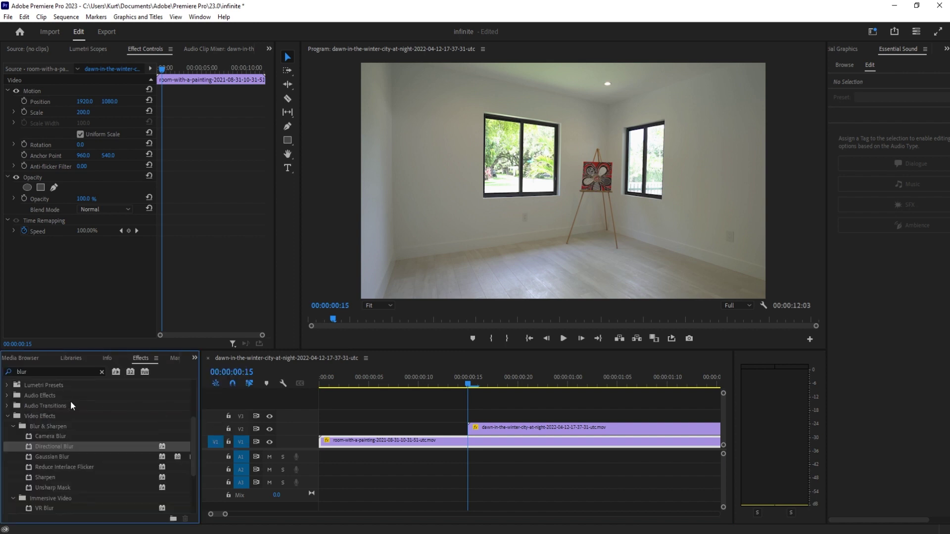
{"action": "scroll", "coordinate": [70, 405], "scroll_direction": "down", "scroll_amount": 3}
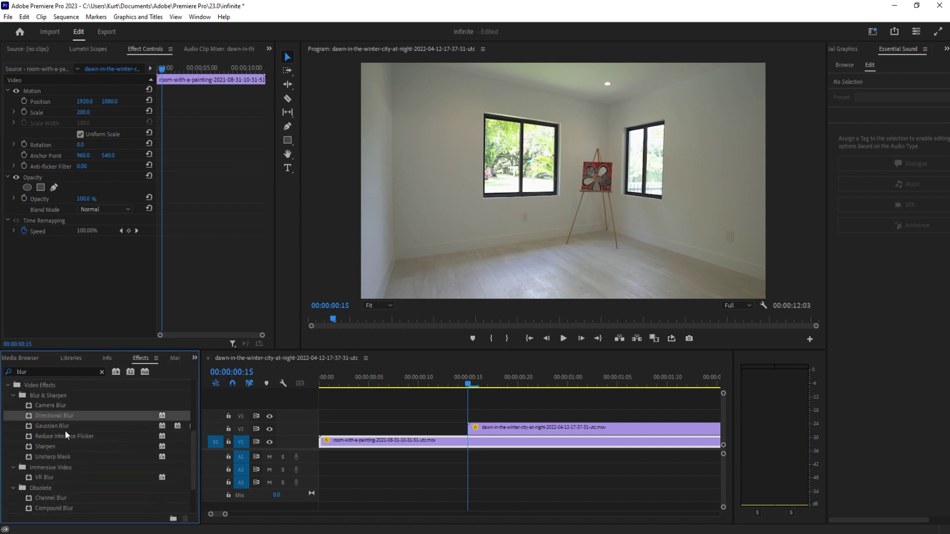
{"action": "scroll", "coordinate": [66, 432], "scroll_direction": "up", "scroll_amount": 1}
{"action": "left_click_drag", "start_coordinate": [115, 428], "coordinate": [489, 444]}
Find the Offset video effect and apply it to the room-with-a-painting clip.
{"action": "double_click", "coordinate": [31, 371]}
{"action": "key", "text": "BackSpace"}
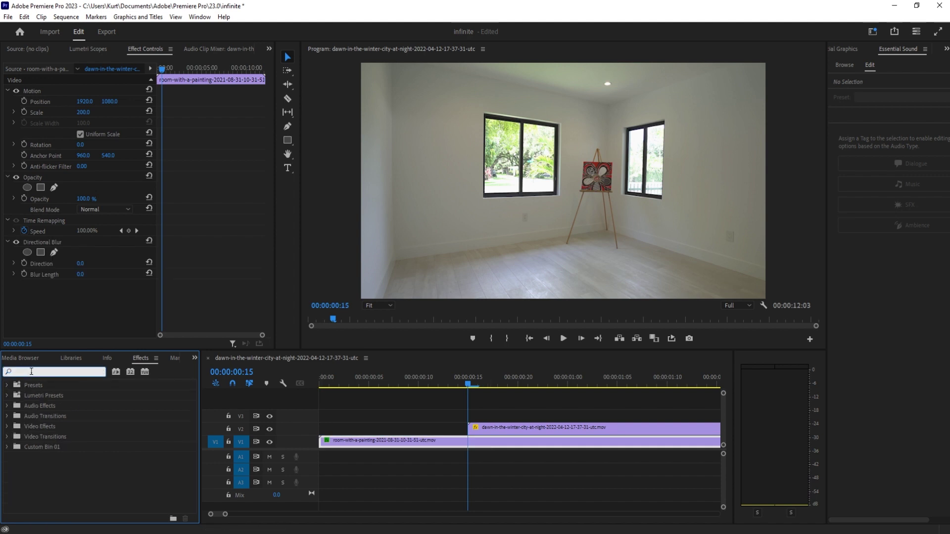
{"action": "type", "text": "offset"}
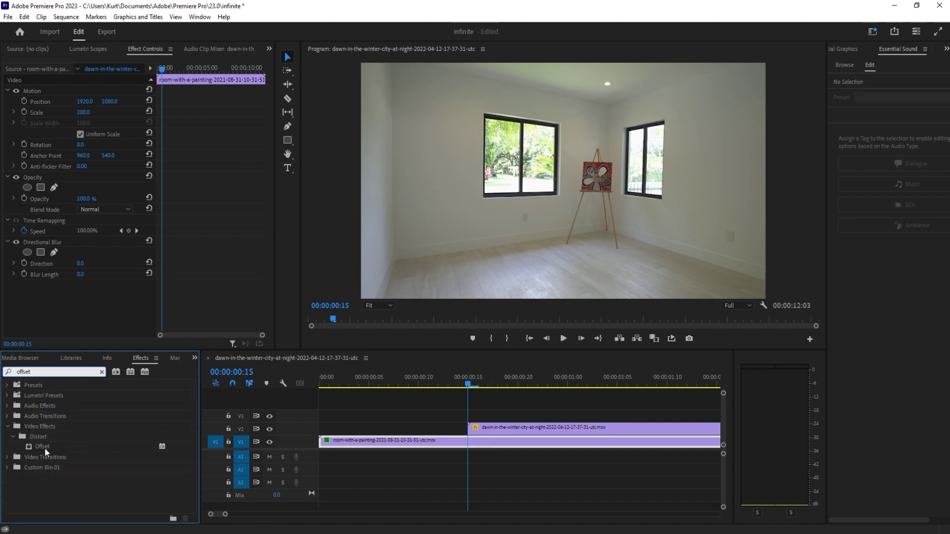
{"action": "left_click_drag", "start_coordinate": [44, 447], "coordinate": [493, 448]}
Find the Lens Distortion video effect and apply it to the room-with-a-painting clip.
{"action": "left_click_drag", "start_coordinate": [34, 372], "coordinate": [4, 372]}
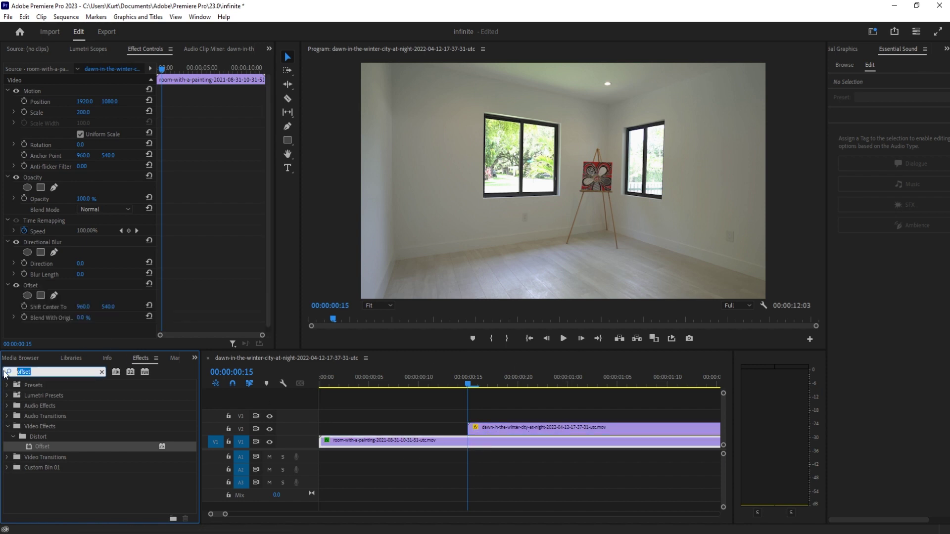
{"action": "key", "text": "BackSpace"}
{"action": "type", "text": "lens"}
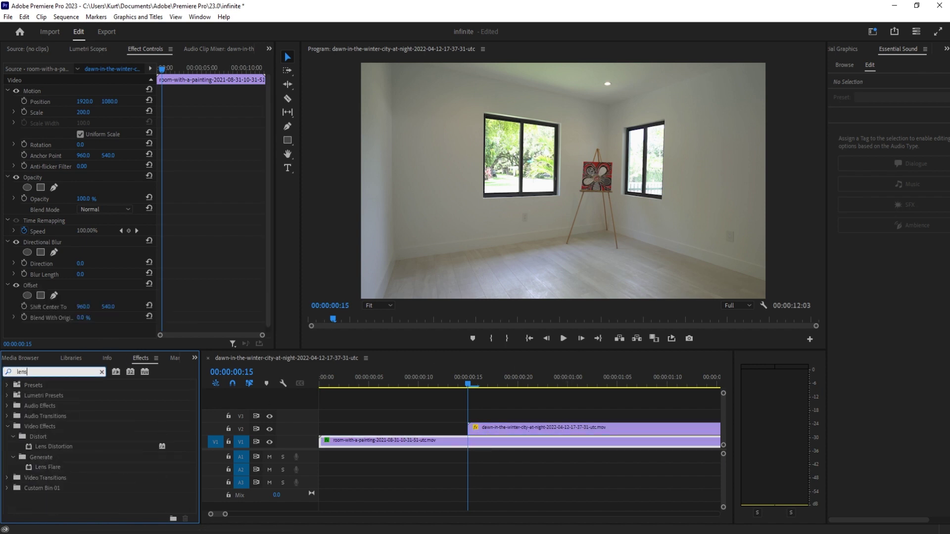
{"action": "left_click_drag", "start_coordinate": [62, 449], "coordinate": [460, 441]}
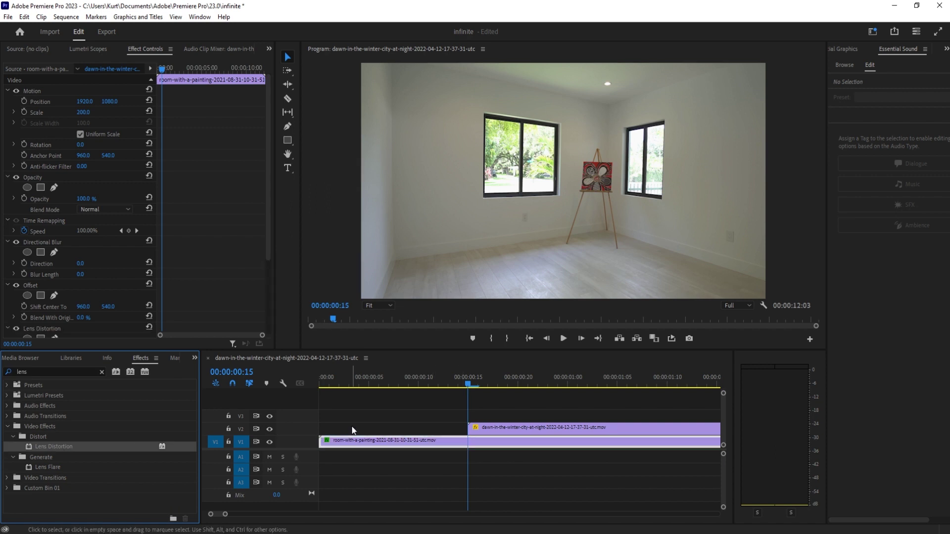
Try a Lens Distortion curvature of -47 and different Offset Shift Center To values on the room clip, and undo them.
{"action": "scroll", "coordinate": [112, 260], "scroll_direction": "down", "scroll_amount": 3}
{"action": "left_click_drag", "start_coordinate": [79, 246], "coordinate": [56, 246]}
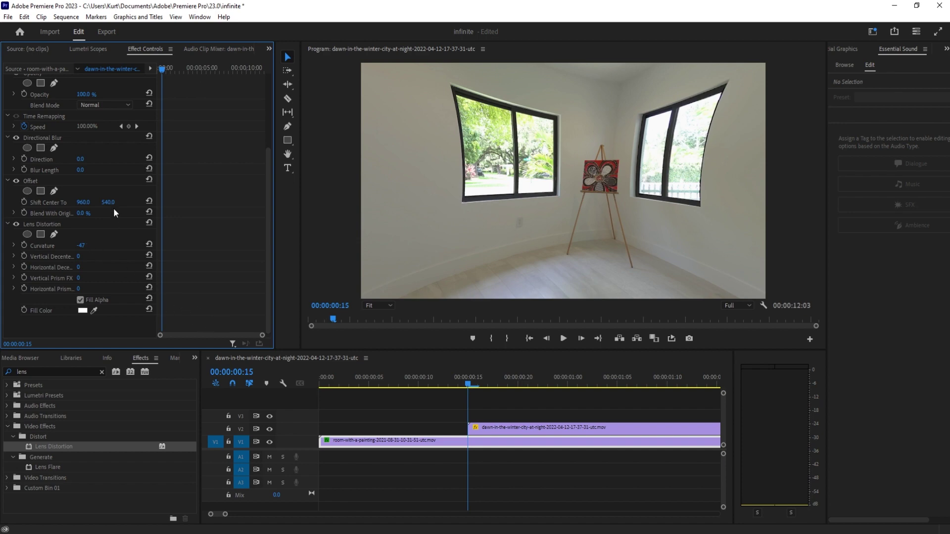
{"action": "mouse_move", "coordinate": [111, 203]}
{"action": "left_mouse_down"}
{"action": "mouse_move", "coordinate": [63, 203]}
{"action": "mouse_move", "coordinate": [131, 206]}
{"action": "mouse_move", "coordinate": [88, 206]}
{"action": "mouse_move", "coordinate": [97, 207]}
{"action": "left_mouse_up"}
{"action": "key", "text": "ctrl+z"}
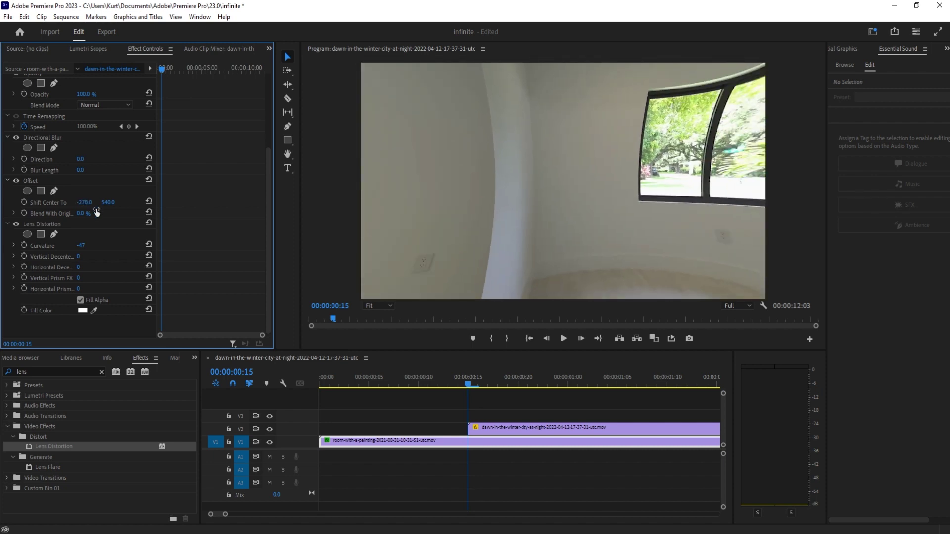
{"action": "key", "text": "ctrl+z"}
{"action": "scroll", "coordinate": [180, 301], "scroll_direction": "up", "scroll_amount": 2}
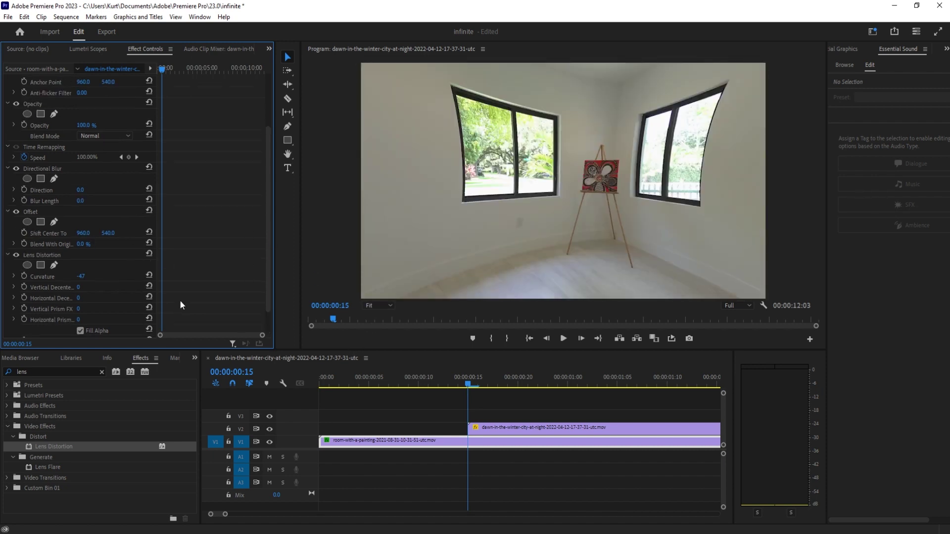
{"action": "scroll", "coordinate": [180, 297], "scroll_direction": "down", "scroll_amount": 2}
{"action": "key", "text": "ctrl+z"}
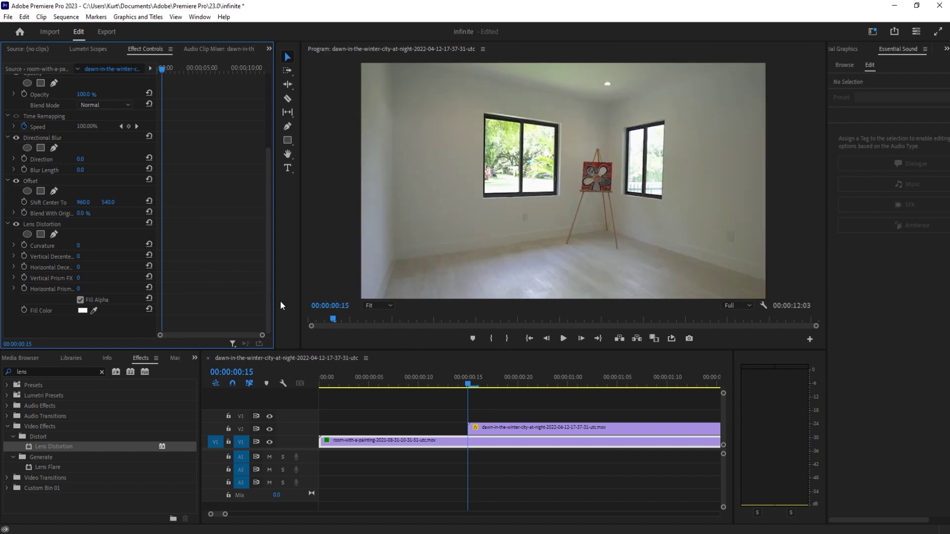
Start keyframing Curvature, Shift Center To and Blur Length on the room clip at 00:00:00:15.
{"action": "left_click", "coordinate": [26, 243]}
{"action": "left_click", "coordinate": [23, 202]}
{"action": "left_click", "coordinate": [23, 169]}
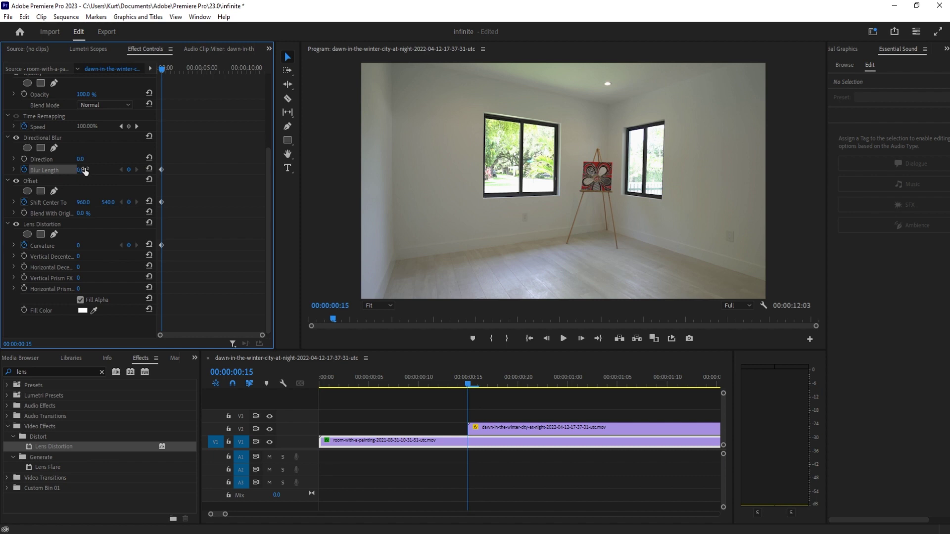
Add a Blur Length keyframe of 119 to the room clip's Directional Blur at 00:00:00:20.
{"action": "left_click", "coordinate": [585, 339]}
{"action": "left_click", "coordinate": [586, 339]}
{"action": "left_click", "coordinate": [586, 338]}
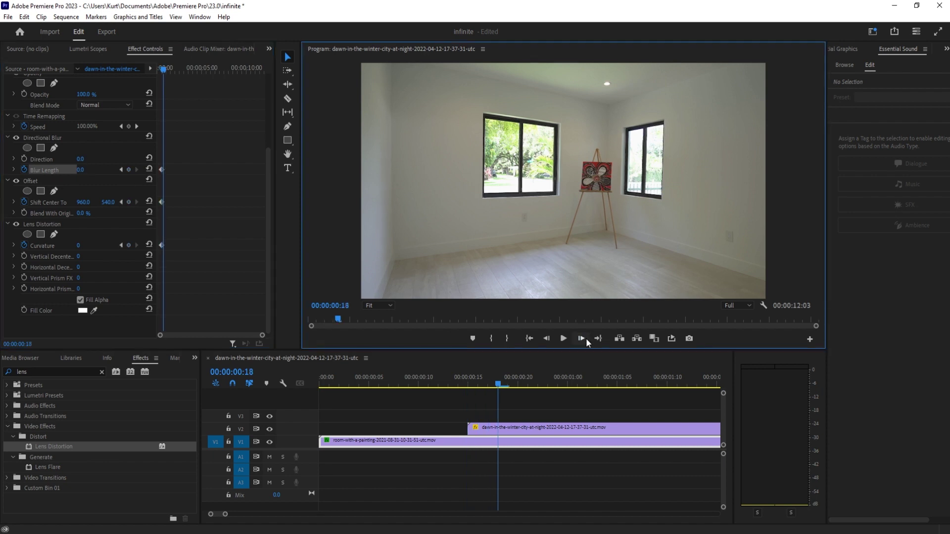
{"action": "left_click", "coordinate": [586, 338]}
{"action": "left_click", "coordinate": [586, 338]}
{"action": "left_click_drag", "start_coordinate": [80, 170], "coordinate": [139, 170]}
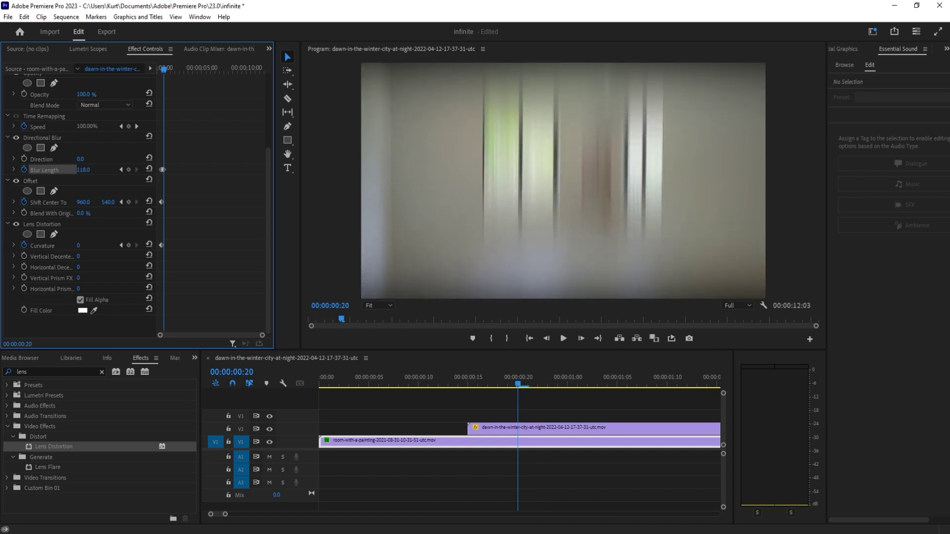
Set the Directional Blur direction of the room clip to 90°.
{"action": "left_click_drag", "start_coordinate": [77, 159], "coordinate": [98, 162]}
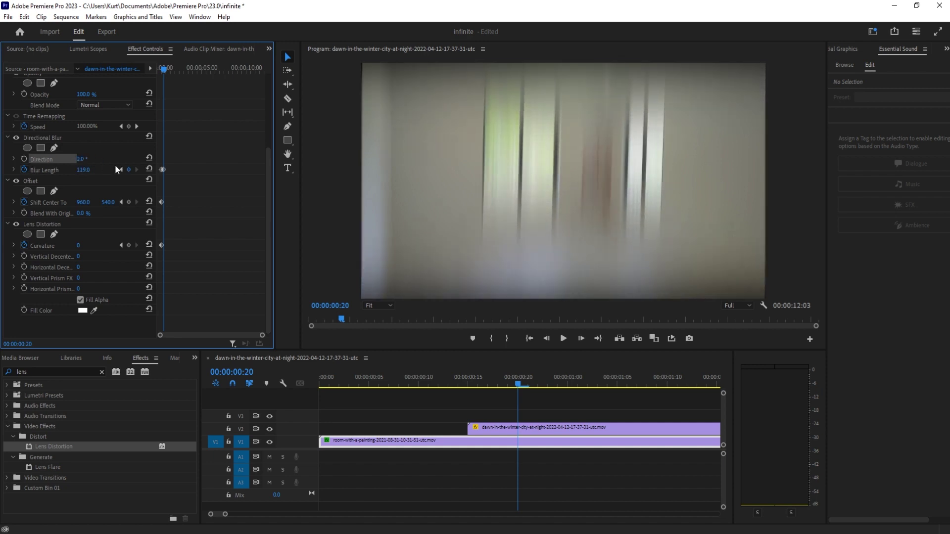
{"action": "left_click", "coordinate": [80, 159]}
{"action": "type", "text": "90"}
{"action": "key", "text": "Return"}
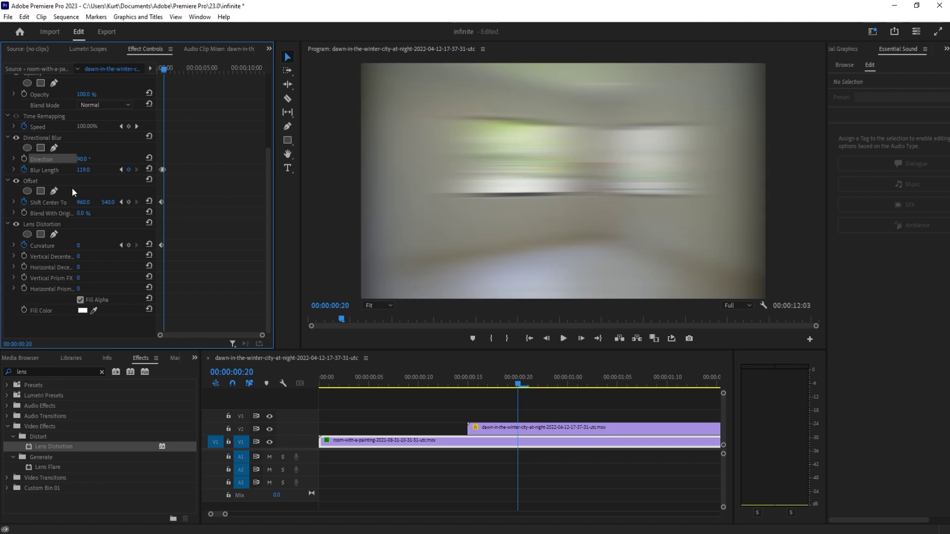
Disable Directional Blur and set the Lens Distortion curvature to -50 at 00:00:00:20.
{"action": "left_click", "coordinate": [16, 137]}
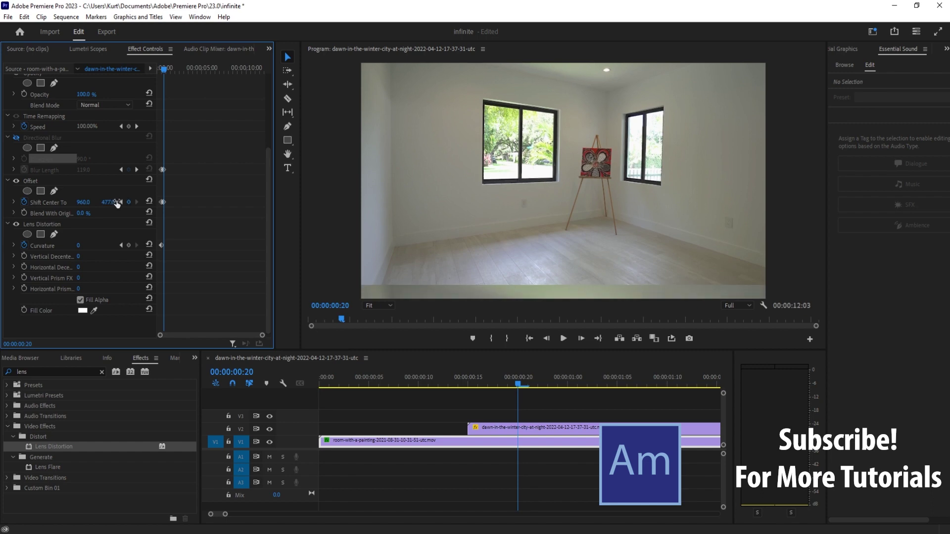
{"action": "left_click_drag", "start_coordinate": [81, 249], "coordinate": [56, 249]}
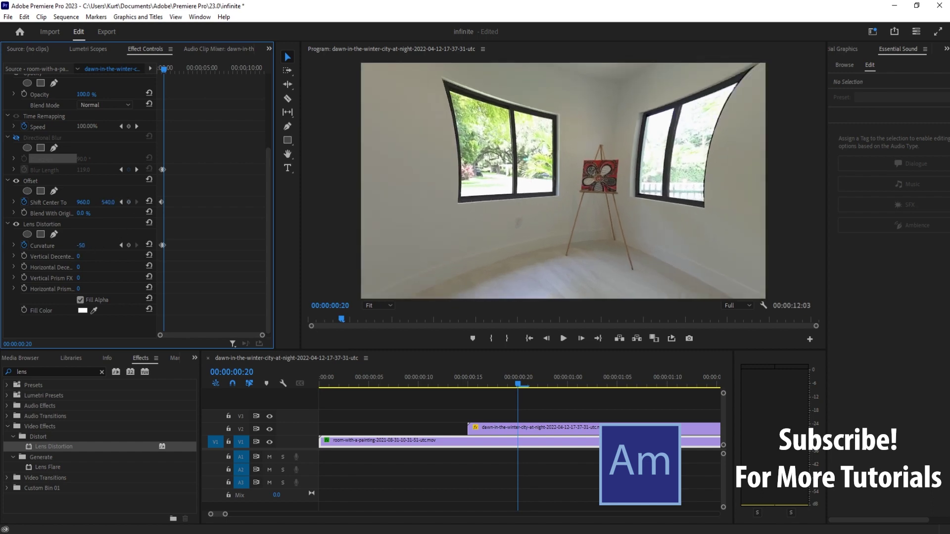
Step through the frames between 00:00:00:14 and 00:00:00:20 to examine the curvature animation without the blur.
{"action": "left_click", "coordinate": [547, 338]}
{"action": "left_click", "coordinate": [549, 337]}
{"action": "left_click", "coordinate": [549, 337]}
{"action": "left_click", "coordinate": [548, 337]}
{"action": "left_click", "coordinate": [549, 337]}
{"action": "left_click", "coordinate": [549, 337]}
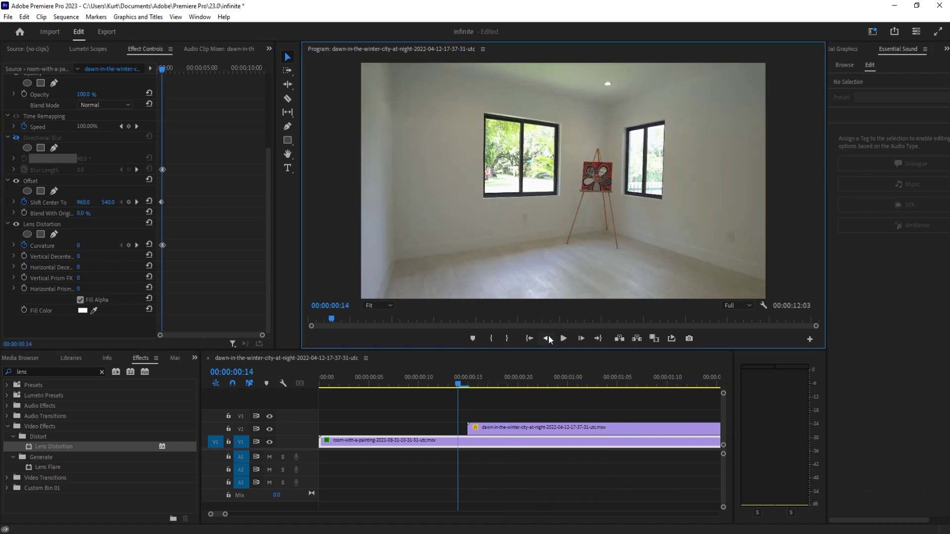
{"action": "left_click", "coordinate": [580, 338]}
{"action": "left_click", "coordinate": [580, 339]}
{"action": "left_click", "coordinate": [579, 339]}
{"action": "left_click", "coordinate": [580, 338]}
{"action": "left_click", "coordinate": [580, 339]}
{"action": "left_click", "coordinate": [580, 339]}
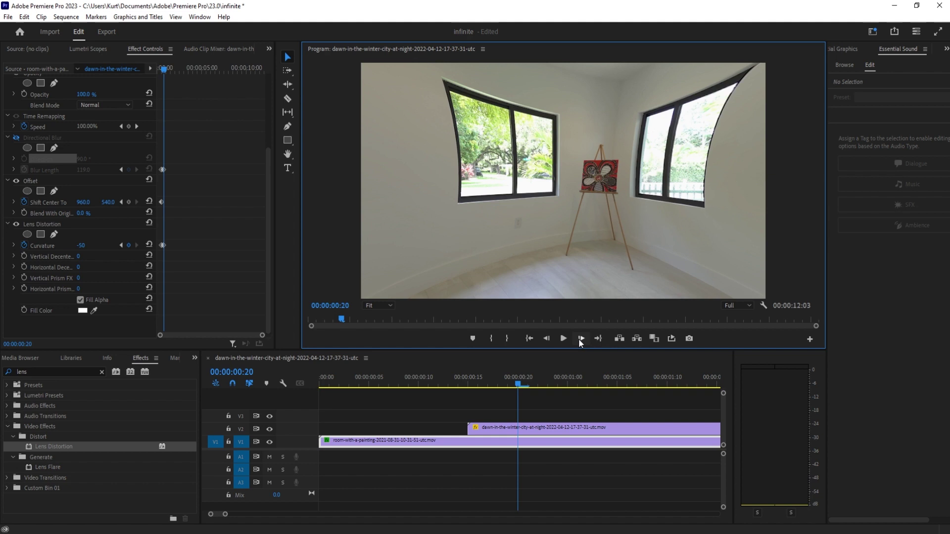
{"action": "left_click", "coordinate": [580, 339]}
{"action": "left_click", "coordinate": [546, 338]}
Re-enable Directional Blur and step back through the animation to the keyframes at 00:00:00:15.
{"action": "left_click", "coordinate": [546, 339]}
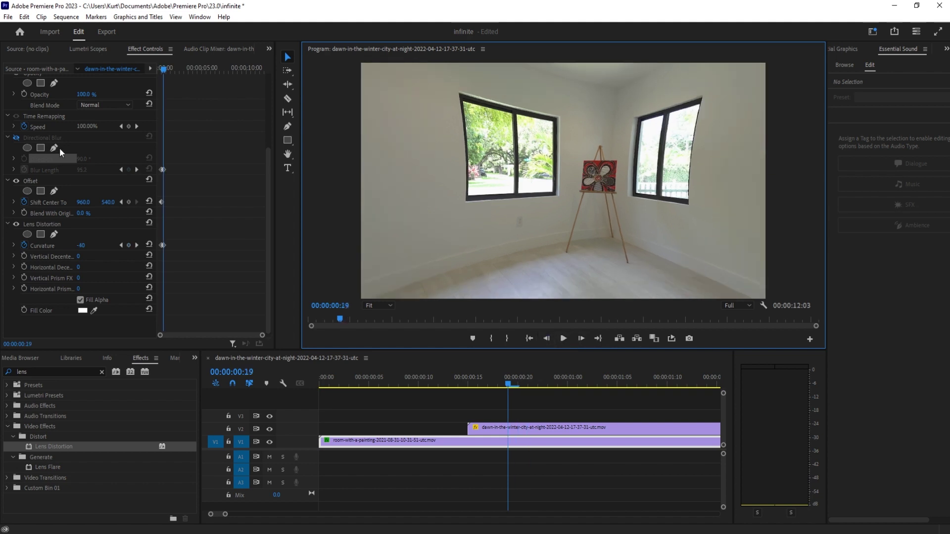
{"action": "left_click", "coordinate": [17, 138]}
{"action": "left_click", "coordinate": [546, 339]}
{"action": "left_click", "coordinate": [546, 338]}
{"action": "left_click", "coordinate": [546, 338]}
{"action": "left_click", "coordinate": [546, 338]}
{"action": "left_click", "coordinate": [546, 338]}
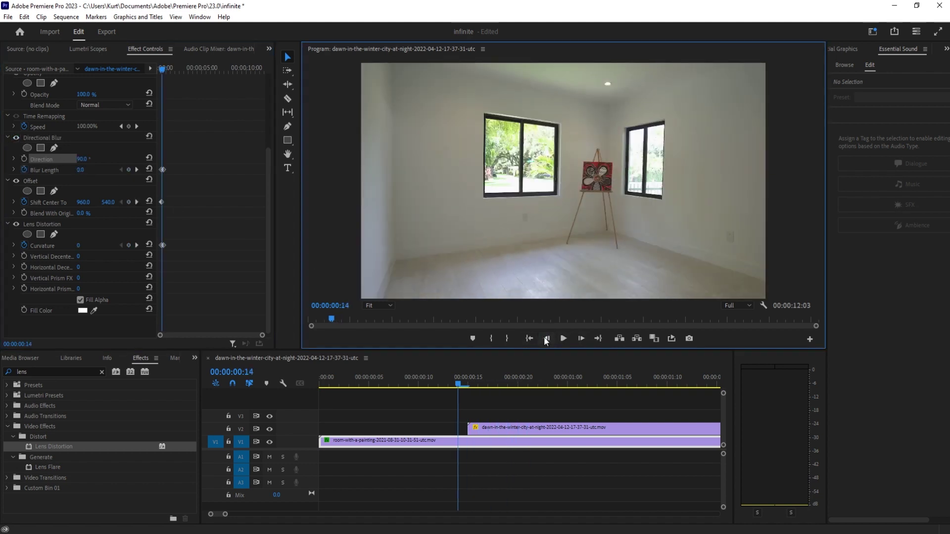
{"action": "left_click", "coordinate": [582, 338]}
{"action": "left_click", "coordinate": [581, 338]}
{"action": "left_click", "coordinate": [546, 338]}
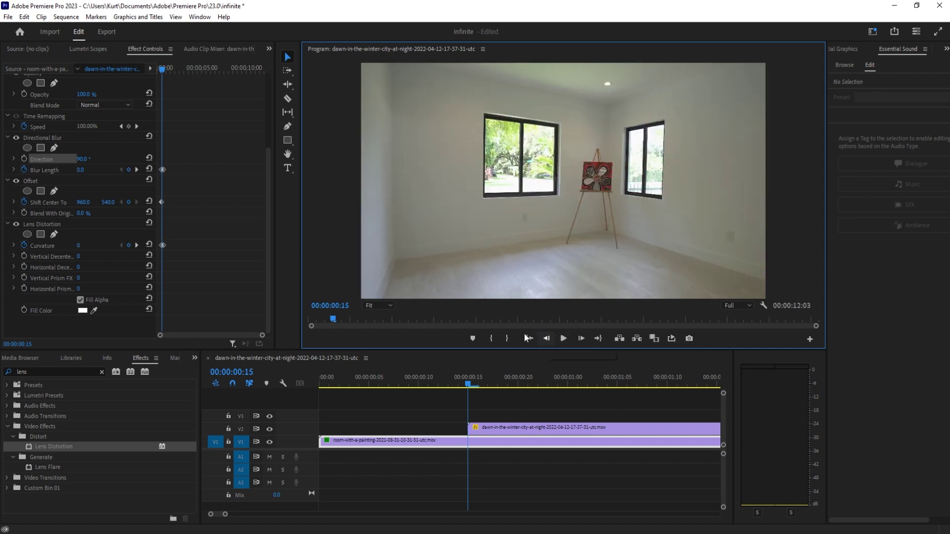
Keyframe the room clip's Offset Shift Center To at 00:00:01:10 with a horizontal value of -14814.0.
{"action": "left_click_drag", "start_coordinate": [262, 335], "coordinate": [224, 335]}
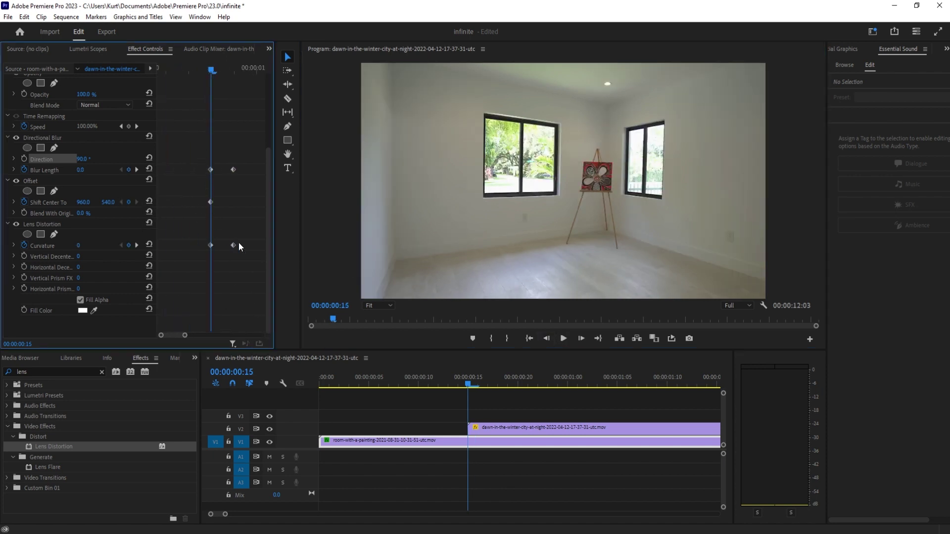
{"action": "left_click", "coordinate": [582, 338]}
{"action": "left_click", "coordinate": [581, 339]}
{"action": "left_click", "coordinate": [582, 338]}
{"action": "left_click", "coordinate": [581, 339]}
{"action": "left_click", "coordinate": [581, 339]}
{"action": "left_click_drag", "start_coordinate": [501, 383], "coordinate": [616, 389]}
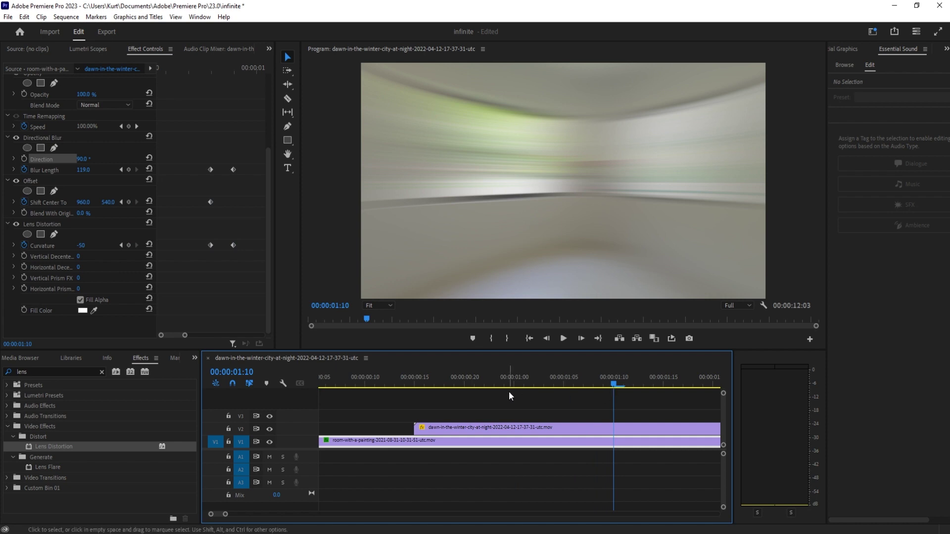
{"action": "left_click_drag", "start_coordinate": [110, 201], "coordinate": [0, 204]}
{"action": "key", "text": "ctrl+z"}
{"action": "left_click_drag", "start_coordinate": [381, 376], "coordinate": [414, 390]}
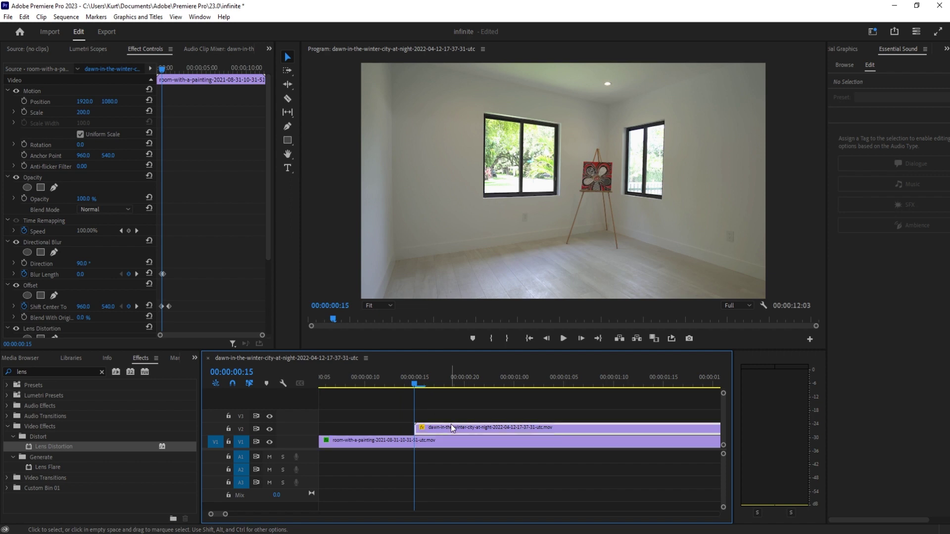
Copy the room clip's Directional Blur, Offset and Lens Distortion effects.
{"action": "left_click", "coordinate": [440, 441]}
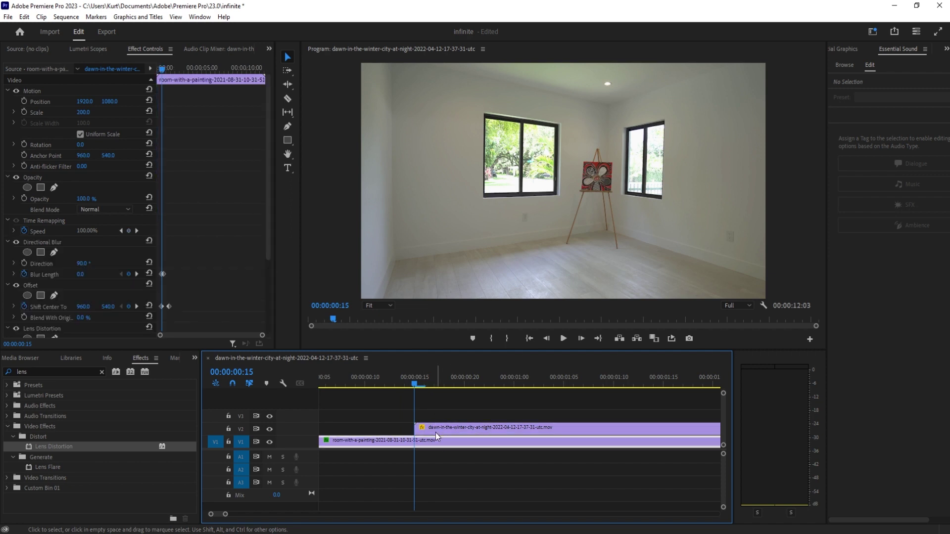
{"action": "mouse_move", "coordinate": [413, 376]}
{"action": "left_mouse_down"}
{"action": "mouse_move", "coordinate": [512, 384]}
{"action": "mouse_move", "coordinate": [401, 395]}
{"action": "mouse_move", "coordinate": [487, 393]}
{"action": "mouse_move", "coordinate": [419, 393]}
{"action": "left_mouse_up"}
{"action": "scroll", "coordinate": [105, 280], "scroll_direction": "down", "scroll_amount": 2}
{"action": "scroll", "coordinate": [102, 286], "scroll_direction": "down", "scroll_amount": 2}
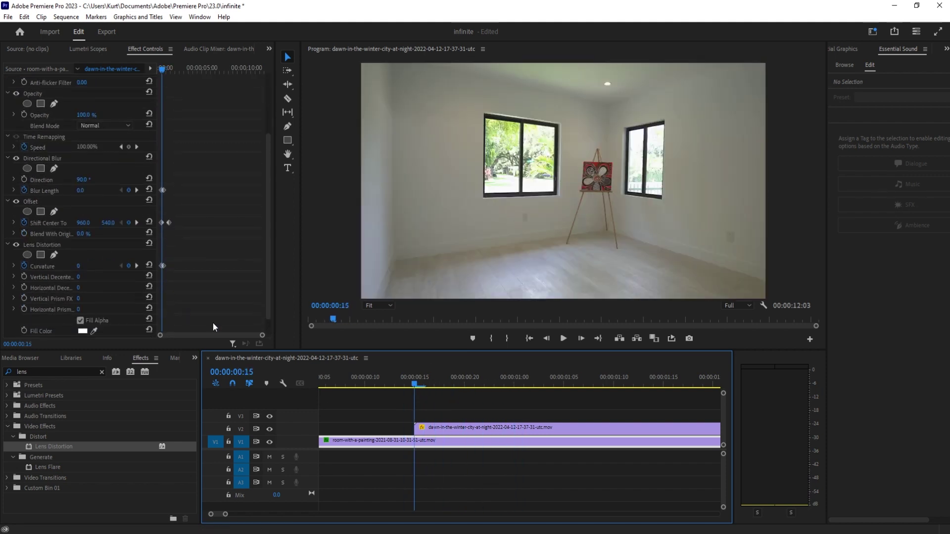
{"action": "left_click", "coordinate": [40, 244]}
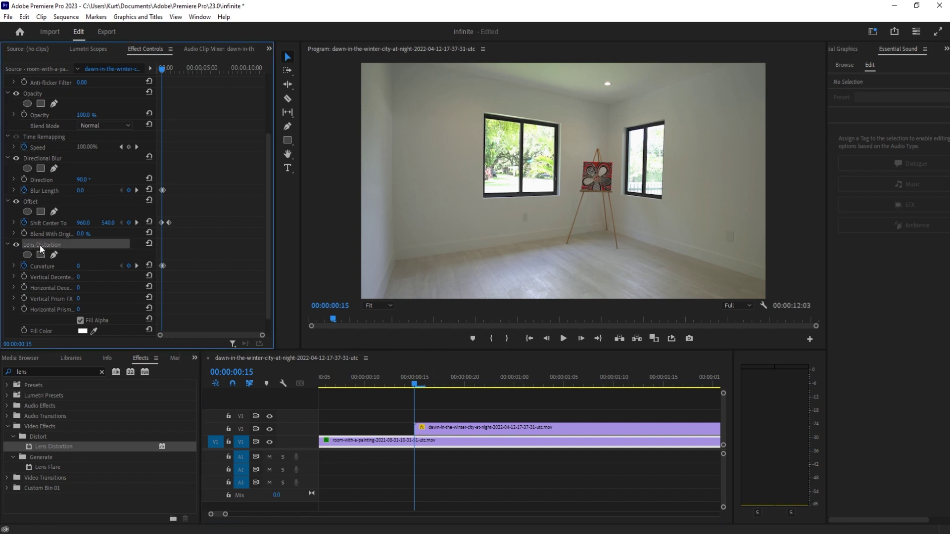
{"action": "left_click", "coordinate": [39, 202], "text": "ctrl"}
{"action": "left_click", "coordinate": [41, 159], "text": "ctrl"}
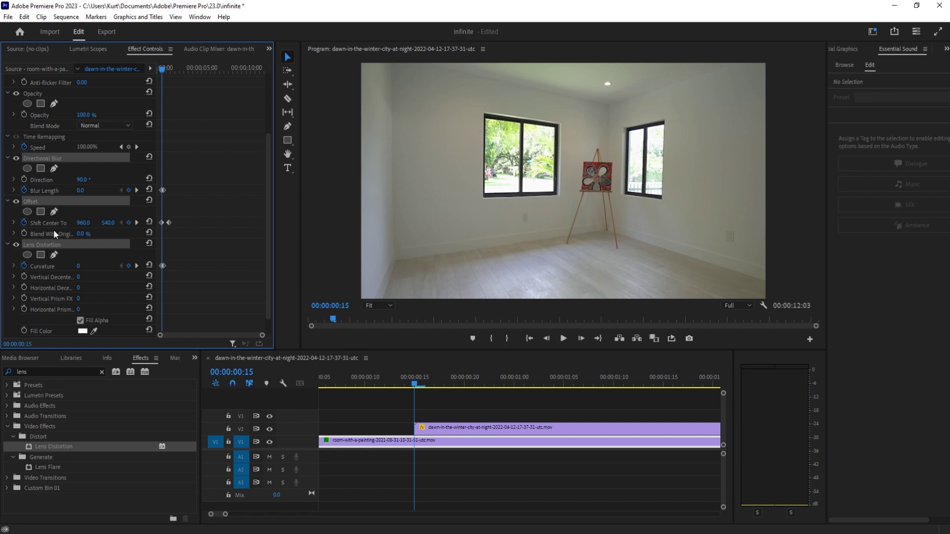
Paste the copied effects onto the night city clip and align their keyframes to start at 00:00:00:15.
{"action": "left_click", "coordinate": [461, 429]}
{"action": "left_click", "coordinate": [82, 254]}
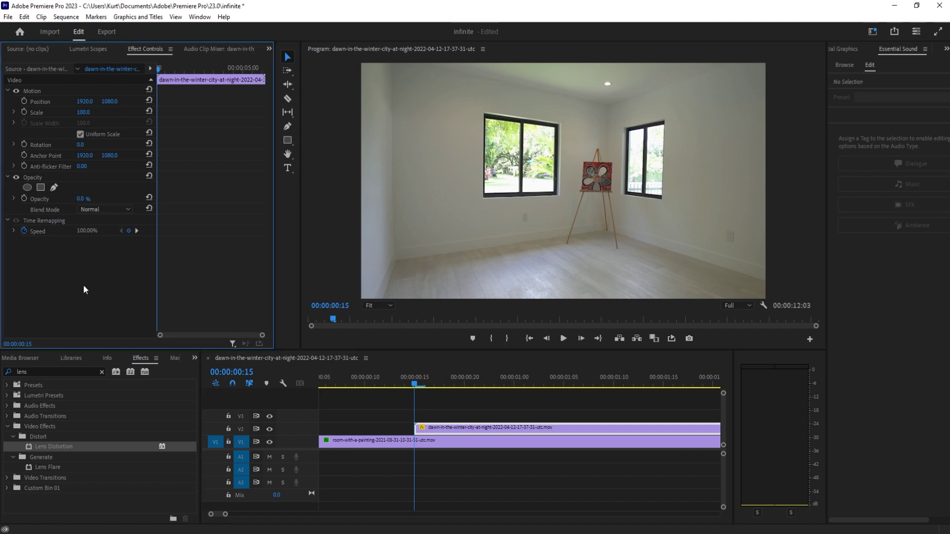
{"action": "key", "text": "ctrl+v"}
{"action": "scroll", "coordinate": [121, 287], "scroll_direction": "down", "scroll_amount": 3}
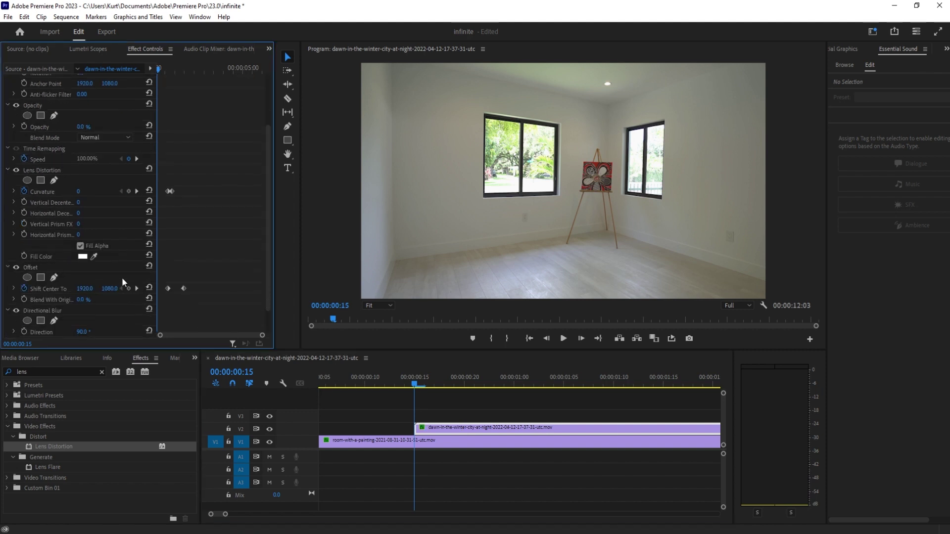
{"action": "scroll", "coordinate": [122, 280], "scroll_direction": "down", "scroll_amount": 1}
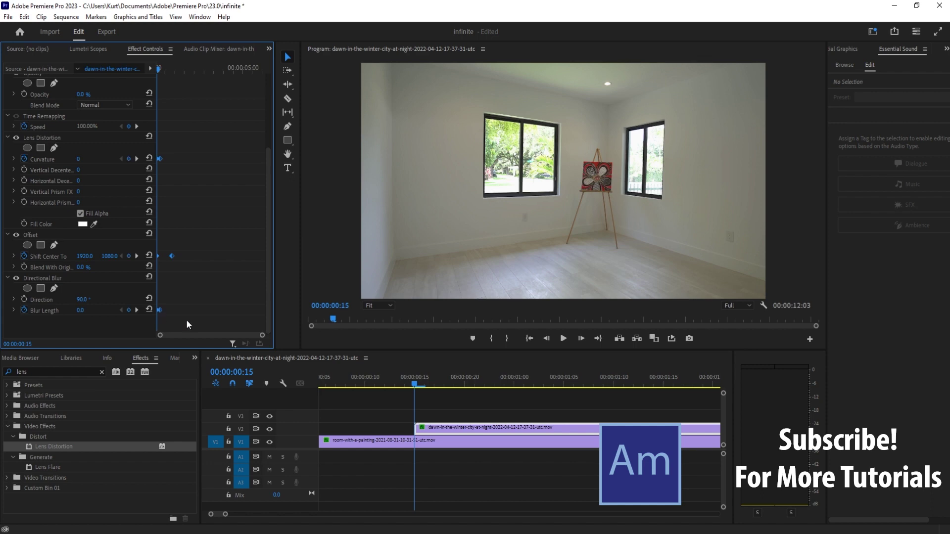
{"action": "left_click", "coordinate": [582, 337]}
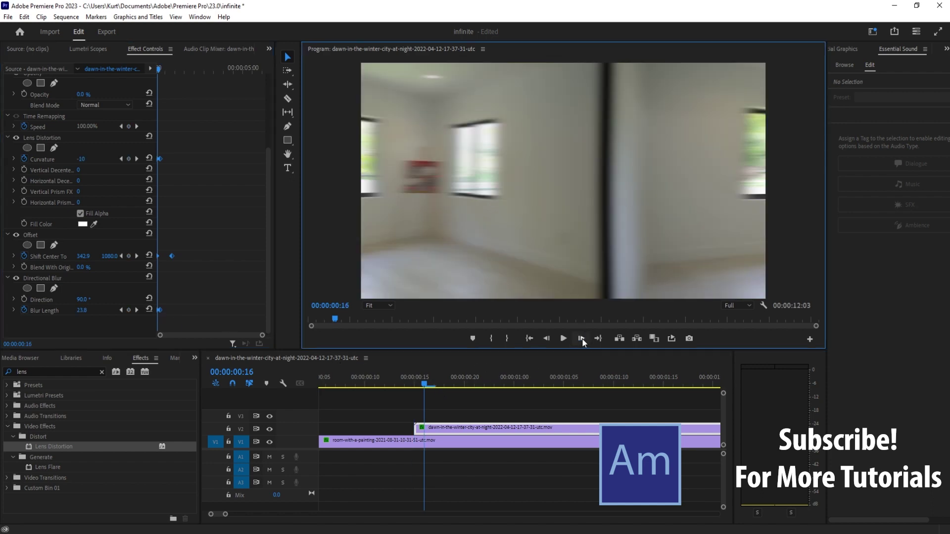
{"action": "left_click", "coordinate": [582, 337]}
{"action": "left_click", "coordinate": [546, 339]}
{"action": "left_click", "coordinate": [545, 338]}
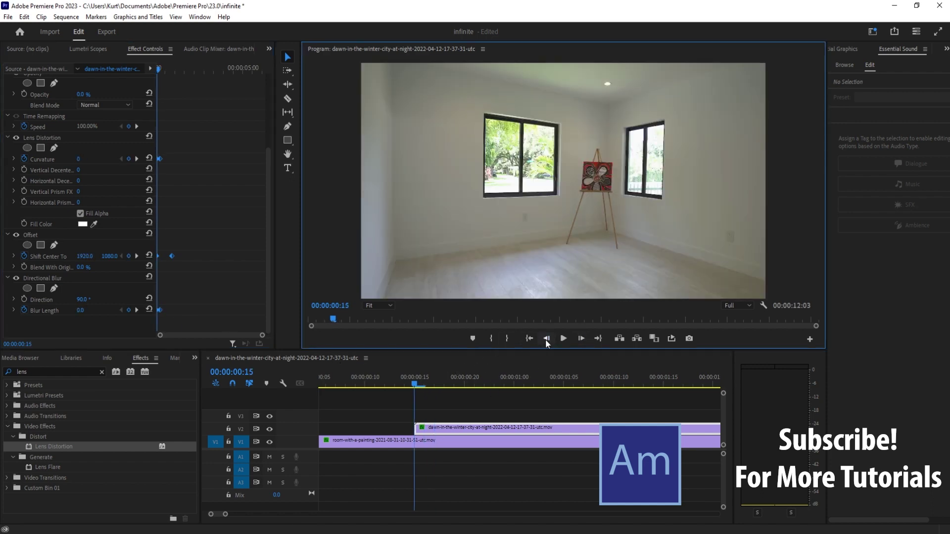
Add an Opacity keyframe at 0% to the night city clip at 00:00:00:15.
{"action": "left_click", "coordinate": [441, 413]}
{"action": "left_click", "coordinate": [439, 430]}
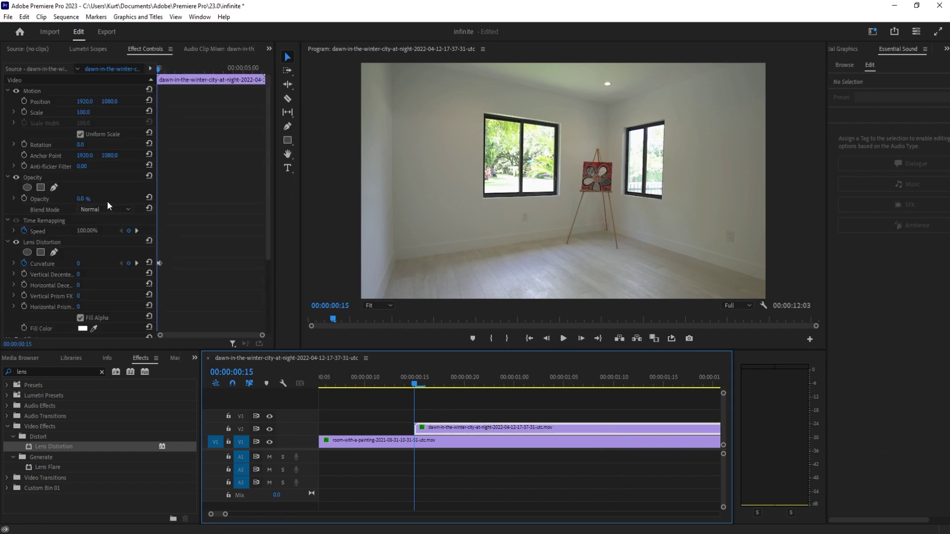
{"action": "left_click", "coordinate": [24, 197]}
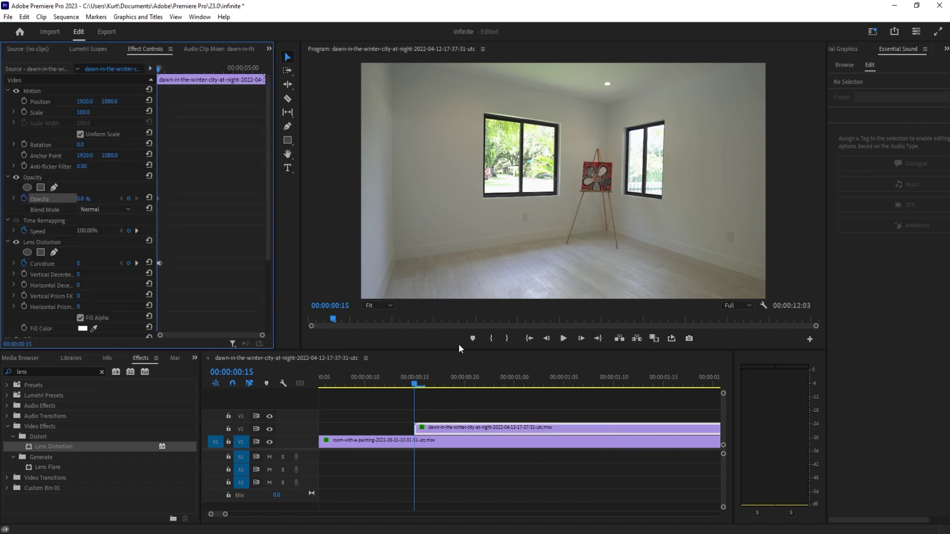
Set the night city clip's opacity to 100% at 00:00:01:00 and review the fade-in.
{"action": "left_click", "coordinate": [583, 343]}
{"action": "left_click", "coordinate": [583, 343]}
{"action": "left_click", "coordinate": [583, 342]}
{"action": "left_click", "coordinate": [583, 343]}
{"action": "left_click", "coordinate": [583, 343]}
{"action": "left_click", "coordinate": [583, 343]}
{"action": "left_click", "coordinate": [584, 343]}
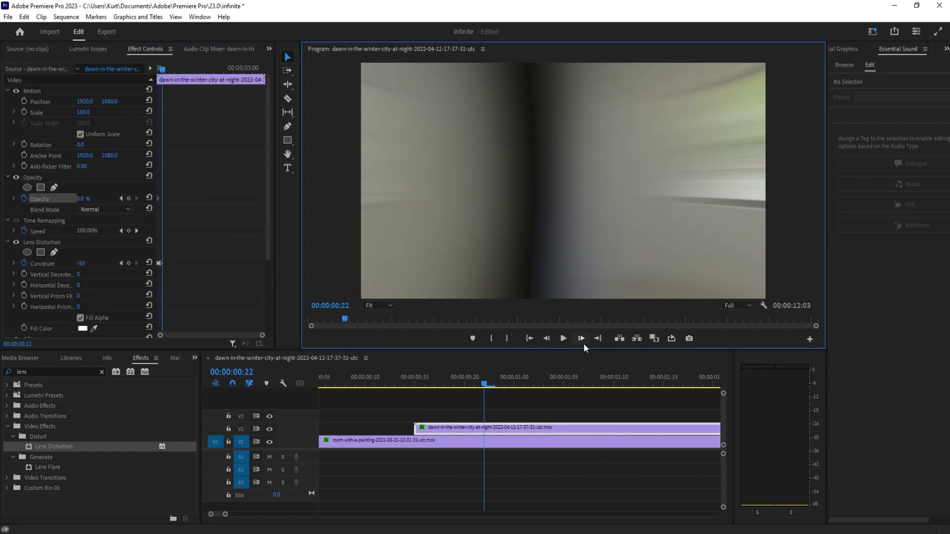
{"action": "left_click", "coordinate": [583, 343]}
{"action": "double_click", "coordinate": [583, 342]}
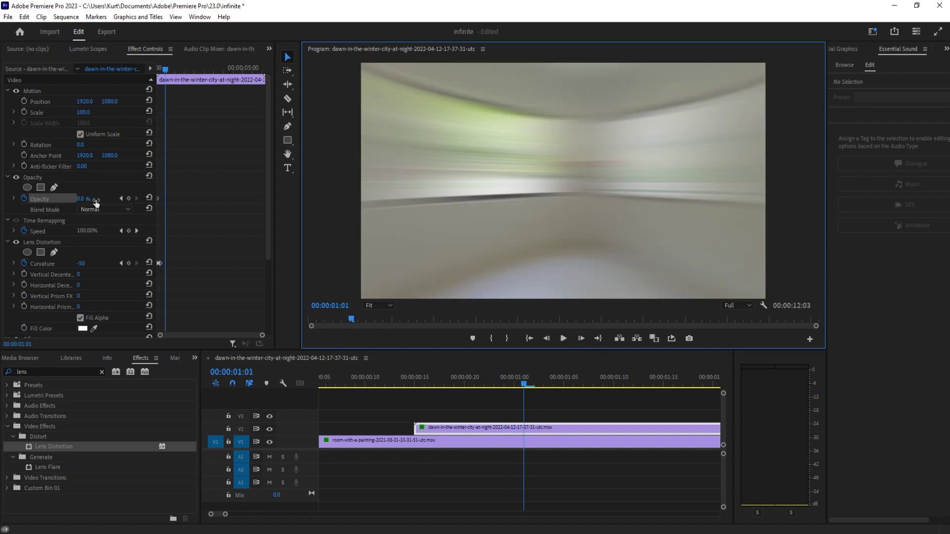
{"action": "double_click", "coordinate": [579, 339]}
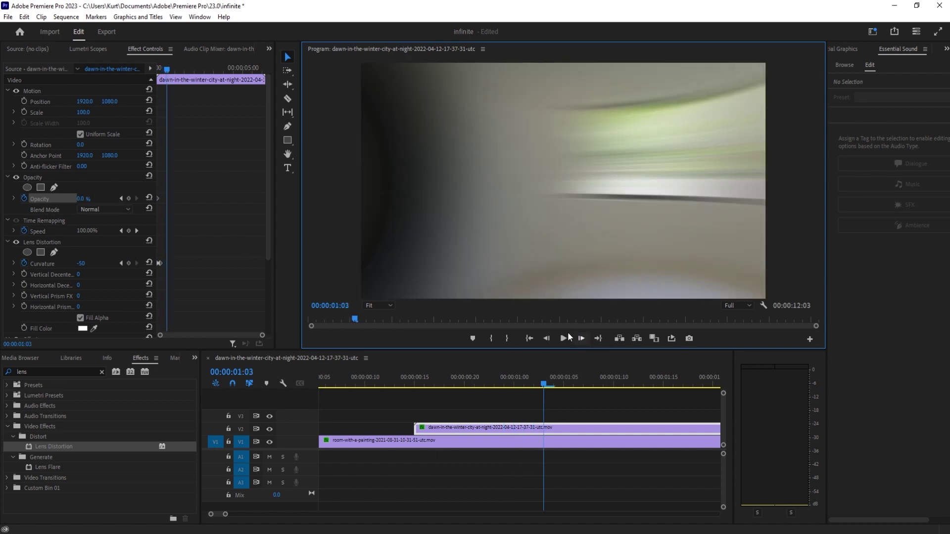
{"action": "double_click", "coordinate": [546, 340]}
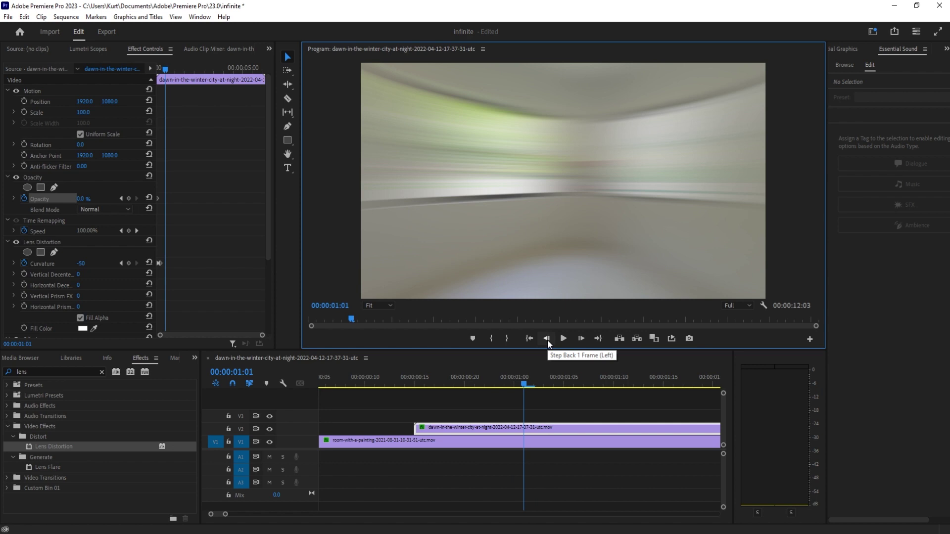
{"action": "left_click", "coordinate": [547, 339]}
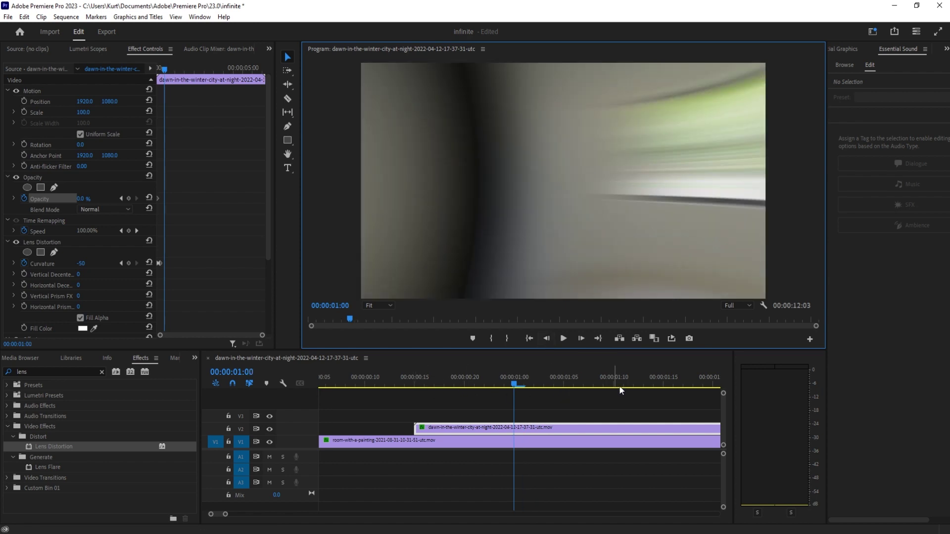
{"action": "left_click_drag", "start_coordinate": [83, 199], "coordinate": [133, 199]}
{"action": "left_click_drag", "start_coordinate": [425, 379], "coordinate": [515, 387]}
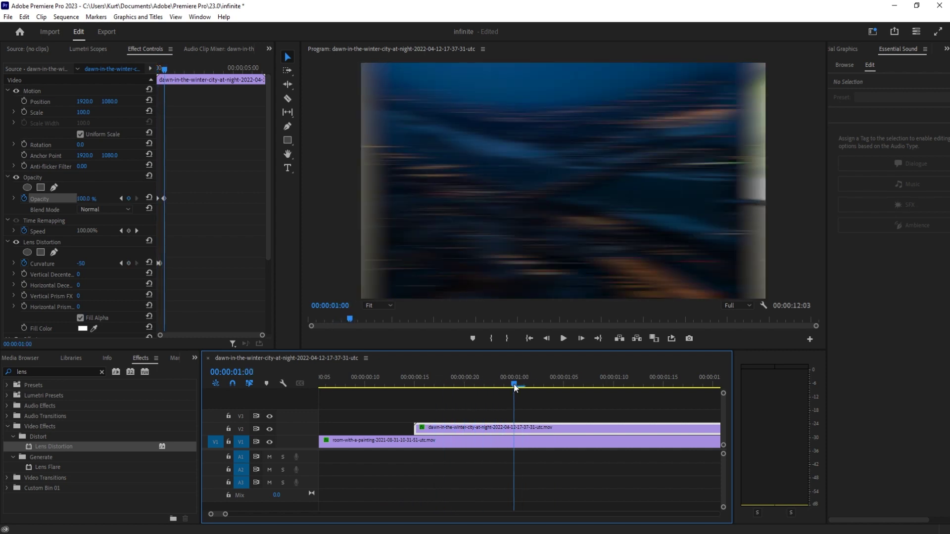
Keyframe the room clip's opacity at 100% at 00:00:00:20 and at 0% at 00:00:01:01.
{"action": "left_click", "coordinate": [509, 440]}
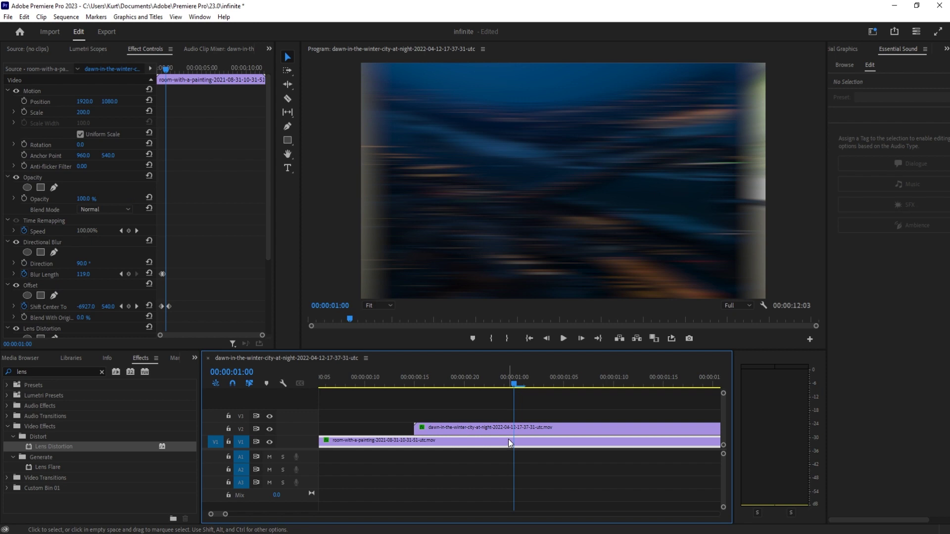
{"action": "mouse_move", "coordinate": [514, 377]}
{"action": "left_mouse_down"}
{"action": "mouse_move", "coordinate": [458, 376]}
{"action": "mouse_move", "coordinate": [513, 380]}
{"action": "left_mouse_up"}
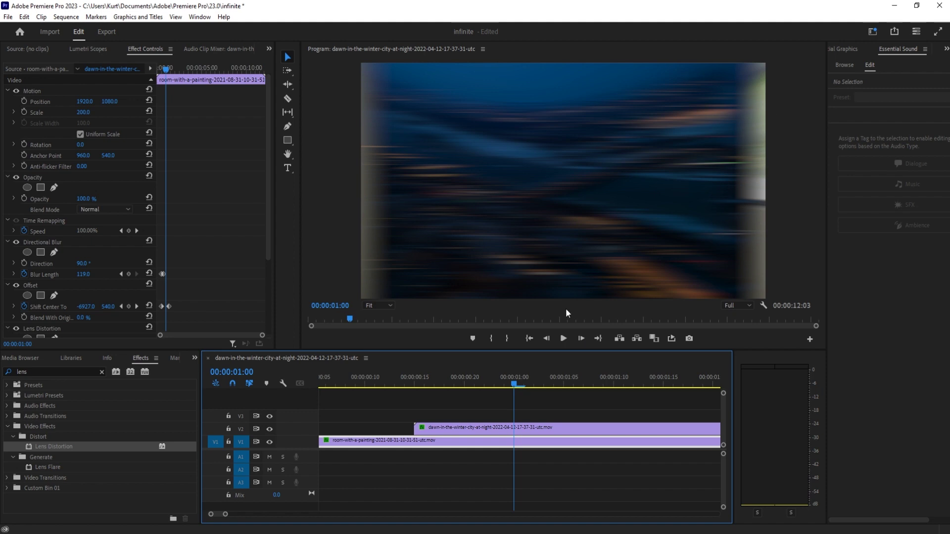
{"action": "left_click_drag", "start_coordinate": [515, 378], "coordinate": [464, 377]}
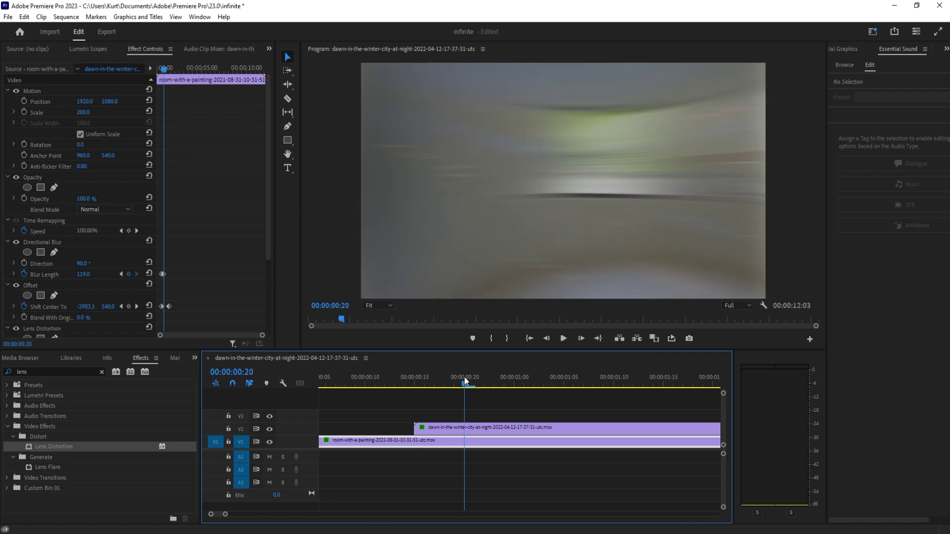
{"action": "left_click", "coordinate": [24, 197]}
{"action": "left_click", "coordinate": [580, 338]}
{"action": "left_click", "coordinate": [579, 339]}
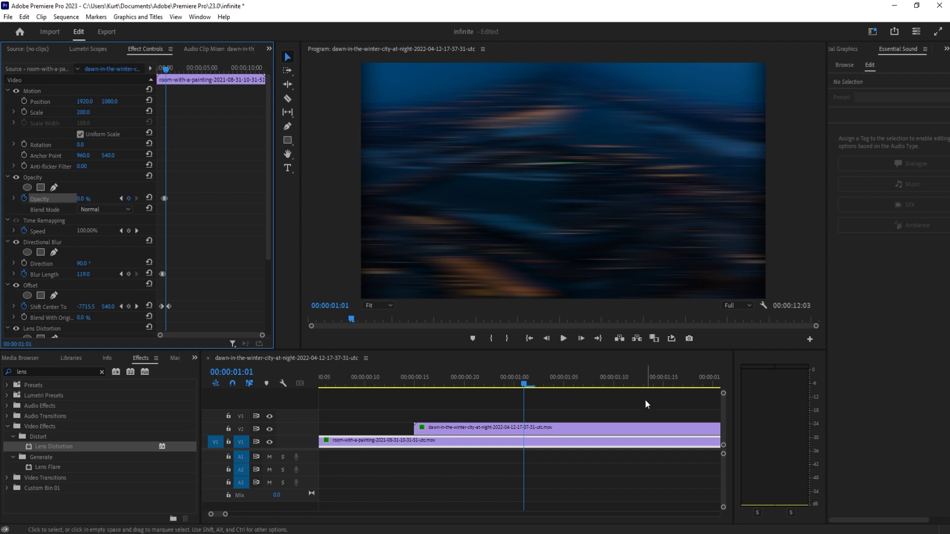
Examine the frames around 00:00:01:10 against the final Offset keyframes of the room and night city clips.
{"action": "left_click_drag", "start_coordinate": [468, 375], "coordinate": [615, 393]}
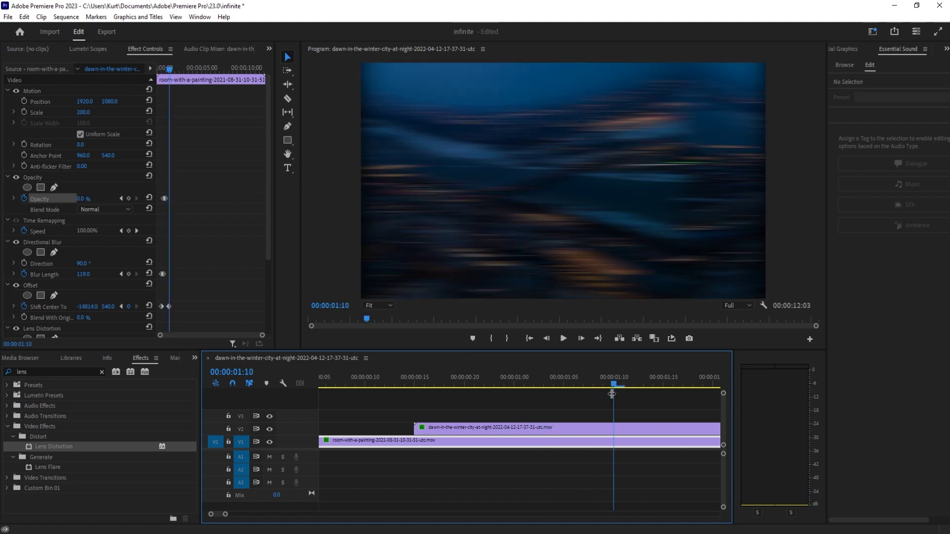
{"action": "left_click", "coordinate": [545, 341]}
{"action": "left_click", "coordinate": [547, 340]}
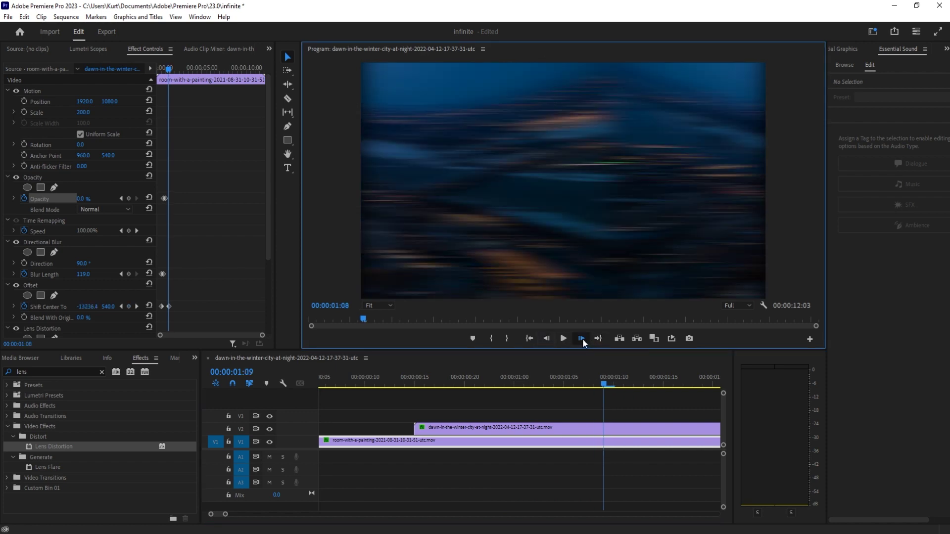
{"action": "left_click", "coordinate": [582, 339]}
{"action": "scroll", "coordinate": [197, 244], "scroll_direction": "down", "scroll_amount": 3}
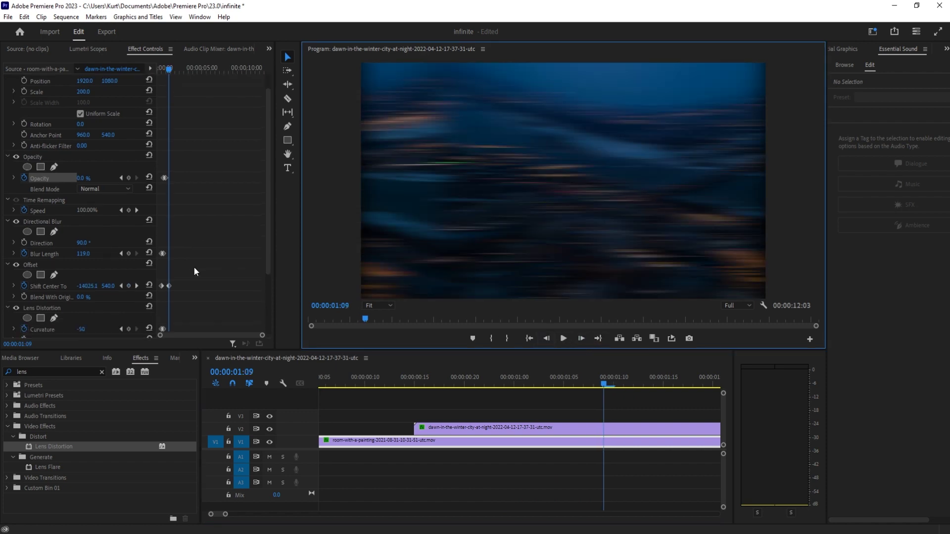
{"action": "left_click", "coordinate": [521, 422]}
{"action": "left_click", "coordinate": [545, 430]}
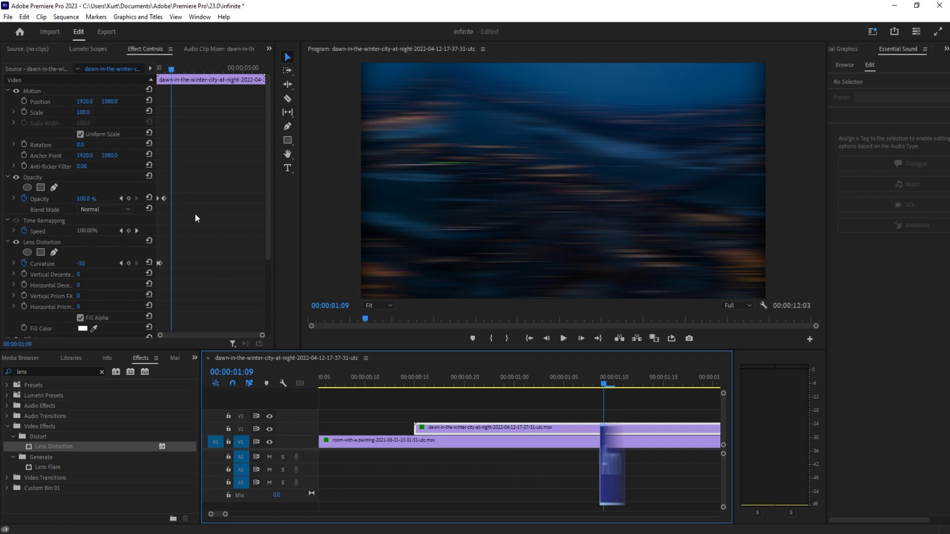
{"action": "scroll", "coordinate": [193, 218], "scroll_direction": "down", "scroll_amount": 5}
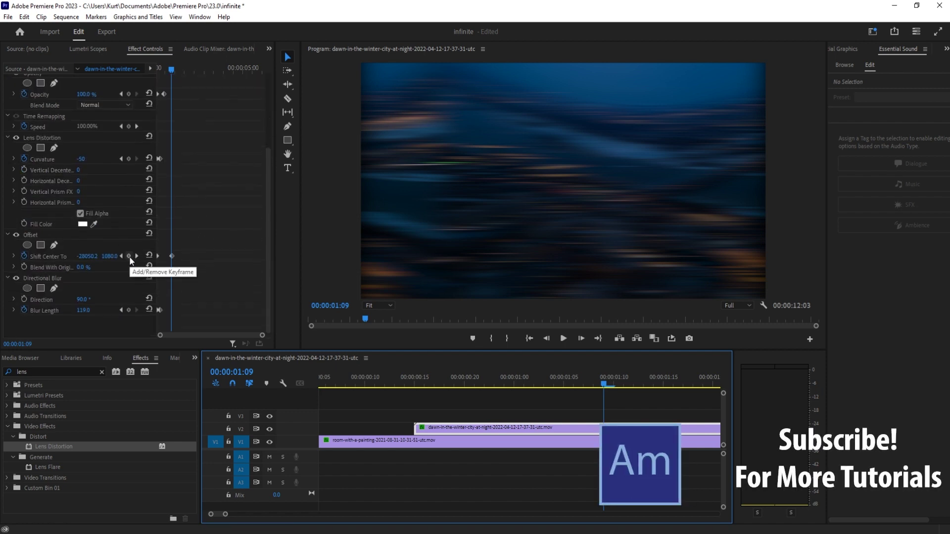
{"action": "left_click", "coordinate": [583, 339]}
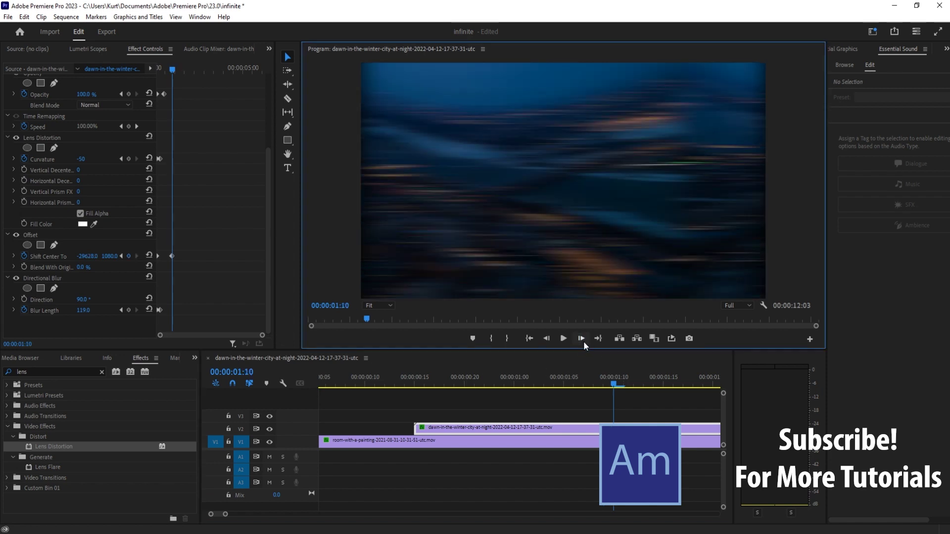
{"action": "left_click", "coordinate": [582, 340]}
{"action": "left_click", "coordinate": [547, 340]}
{"action": "left_click", "coordinate": [549, 340]}
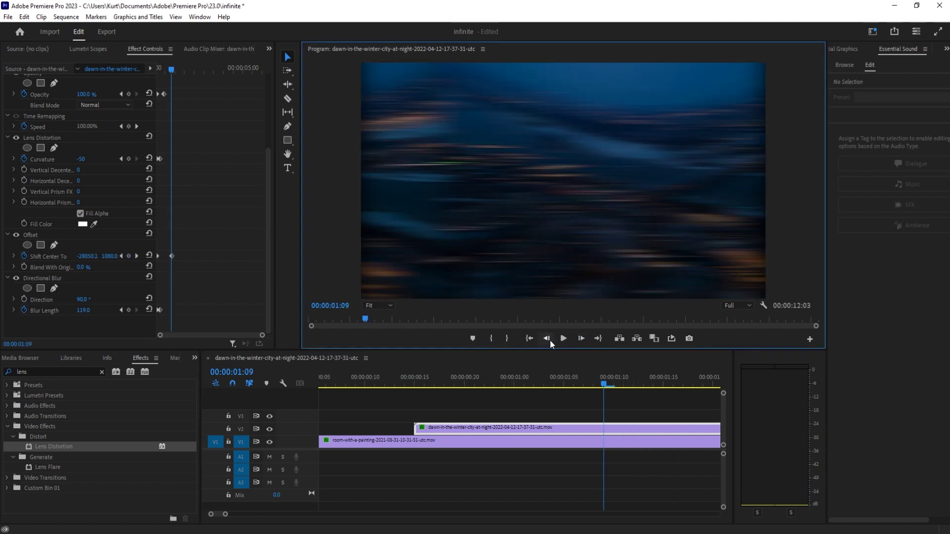
{"action": "left_click", "coordinate": [579, 340]}
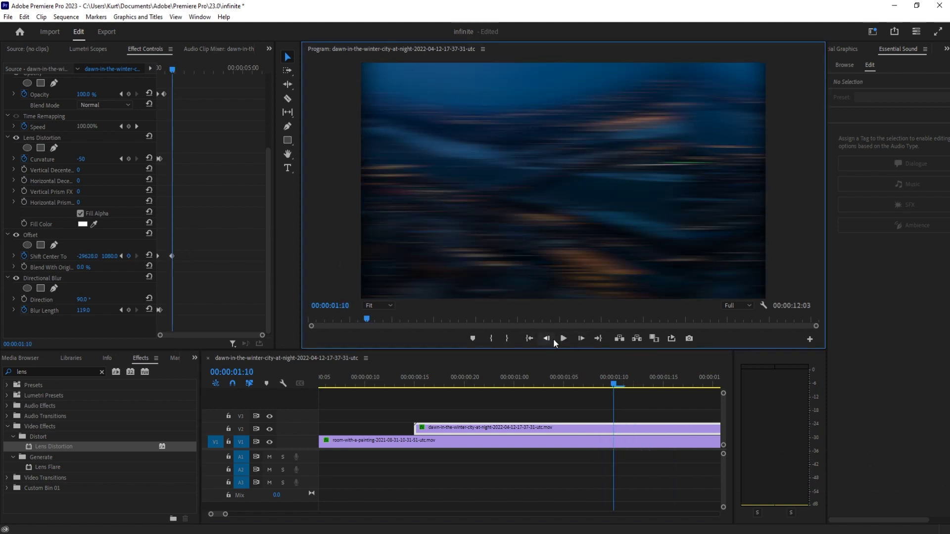
{"action": "left_click", "coordinate": [129, 257]}
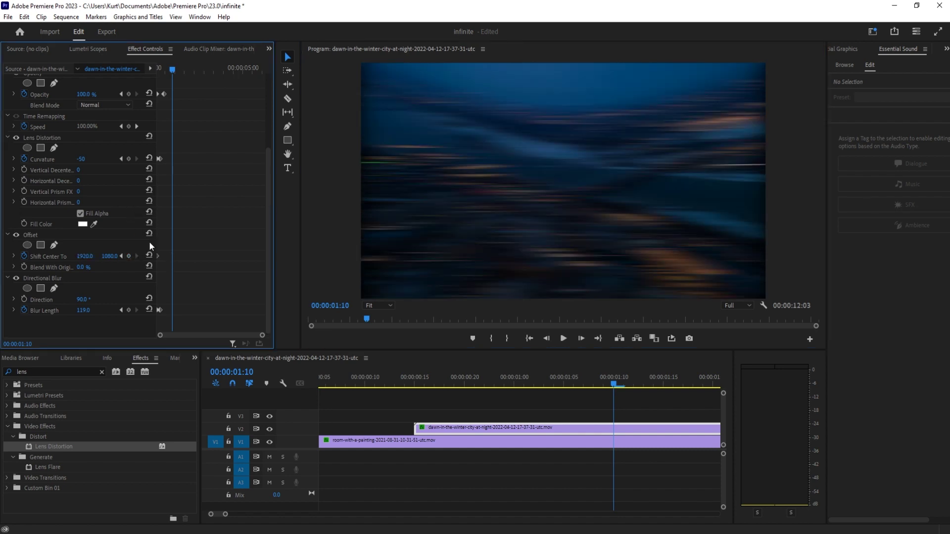
{"action": "left_click", "coordinate": [131, 256]}
{"action": "key", "text": "ctrl+z"}
{"action": "key", "text": "ctrl+z"}
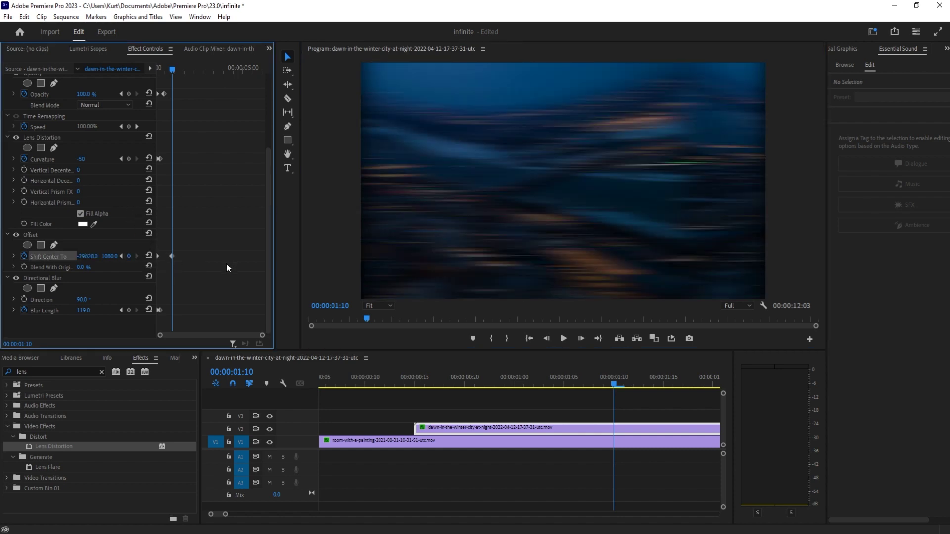
Add Curvature, Opacity and Blur Length keyframes with their current values to the night city clip at 00:00:01:10.
{"action": "left_click", "coordinate": [129, 158]}
{"action": "left_click", "coordinate": [128, 94]}
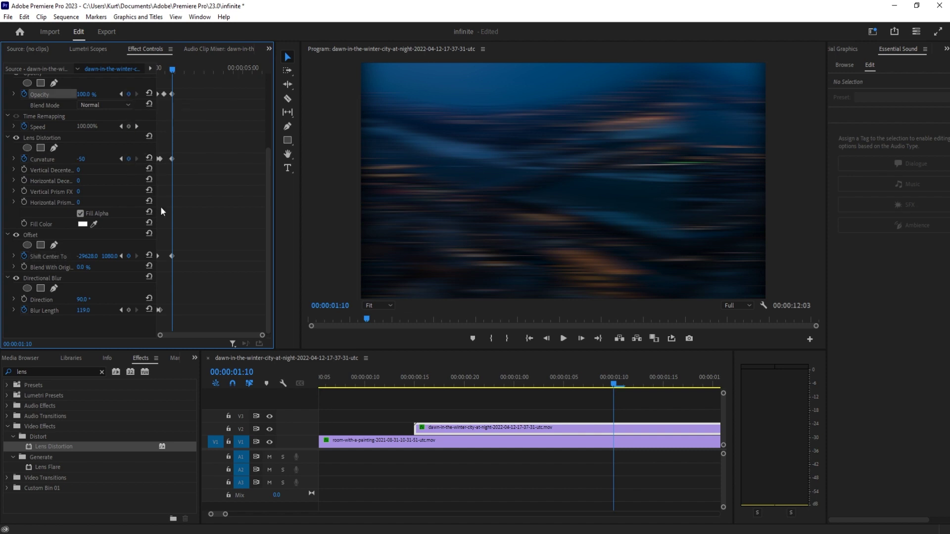
{"action": "left_click", "coordinate": [129, 310]}
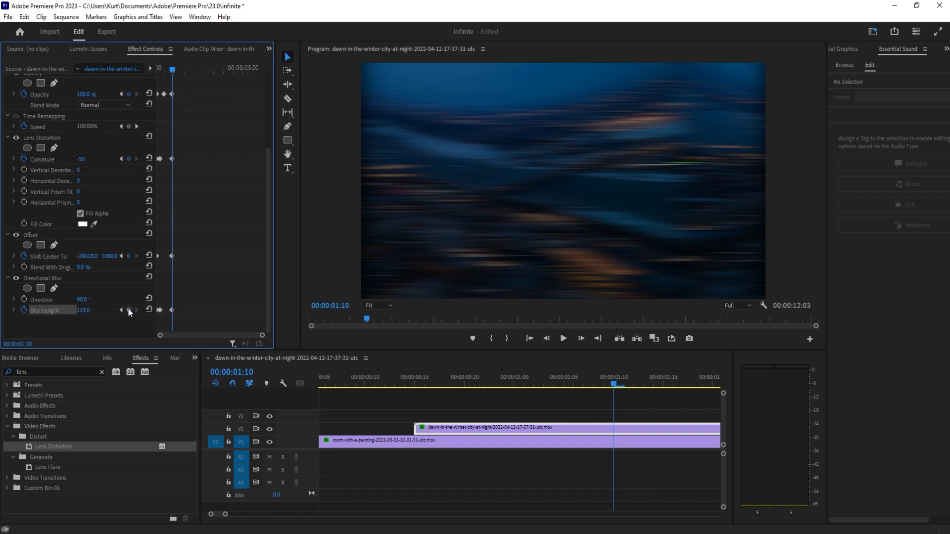
At 00:00:01:11, reset the night city clip's Blur Length and Curvature to 0 and its Offset Shift Center To to 1920, 1080.
{"action": "left_click", "coordinate": [581, 340]}
{"action": "left_click", "coordinate": [149, 310]}
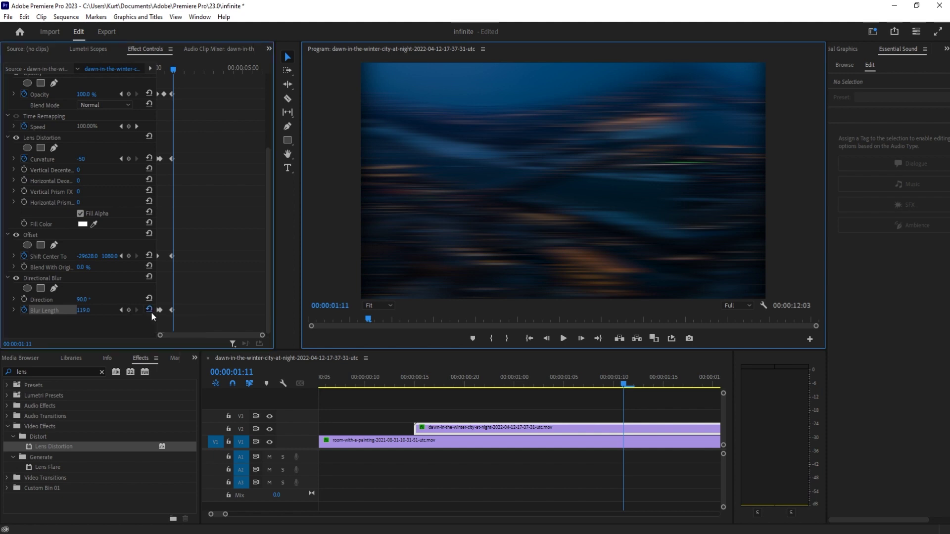
{"action": "left_click", "coordinate": [149, 159]}
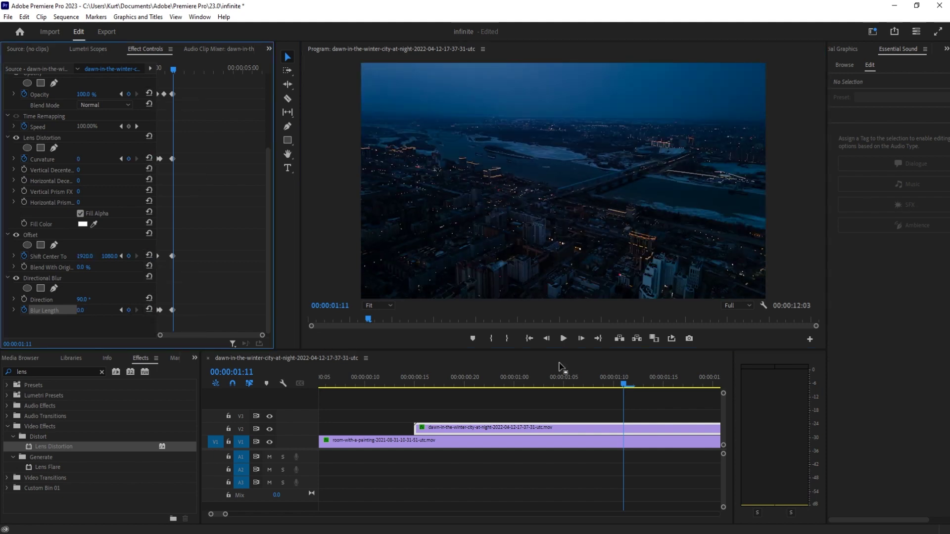
Play back the transition from the room clip to the night city clip several times to review the full pan.
{"action": "left_click_drag", "start_coordinate": [624, 385], "coordinate": [404, 386]}
{"action": "key", "text": "space"}
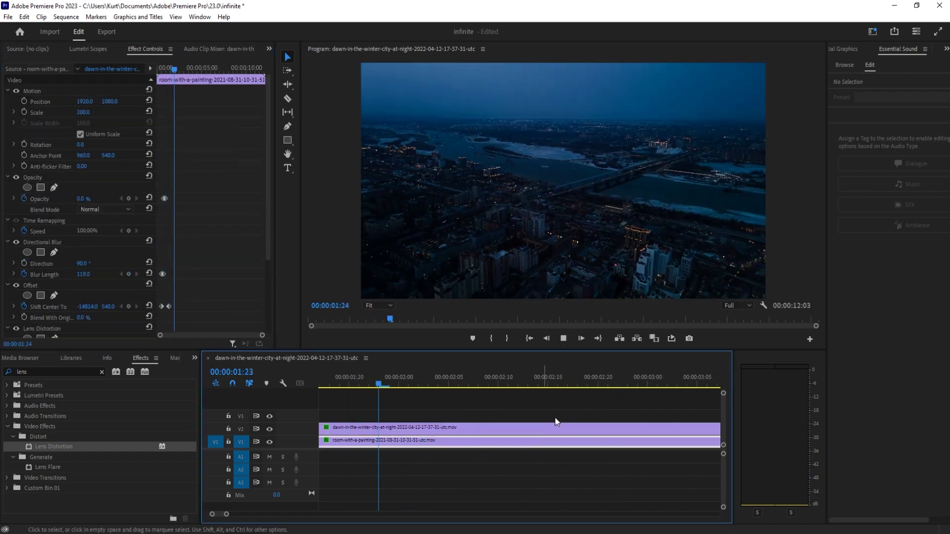
{"action": "key", "text": "space"}
{"action": "key", "text": "equal"}
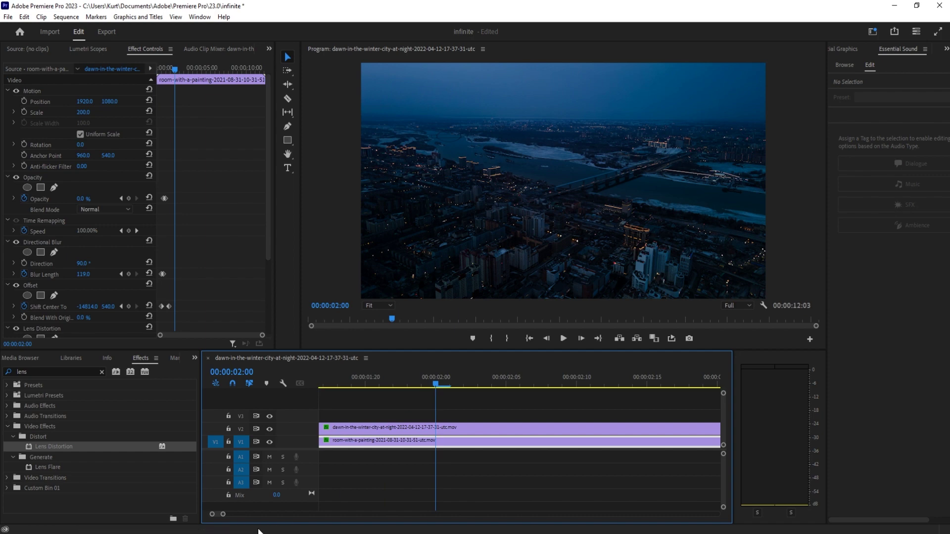
{"action": "key", "text": "Home"}
{"action": "key", "text": "space"}
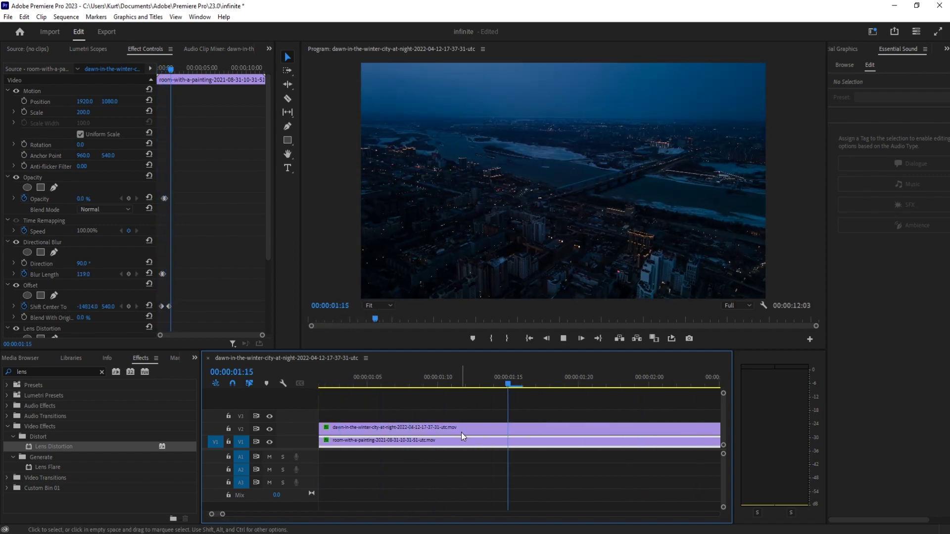
{"action": "key", "text": "space"}
{"action": "key", "text": "minus"}
{"action": "key", "text": "minus"}
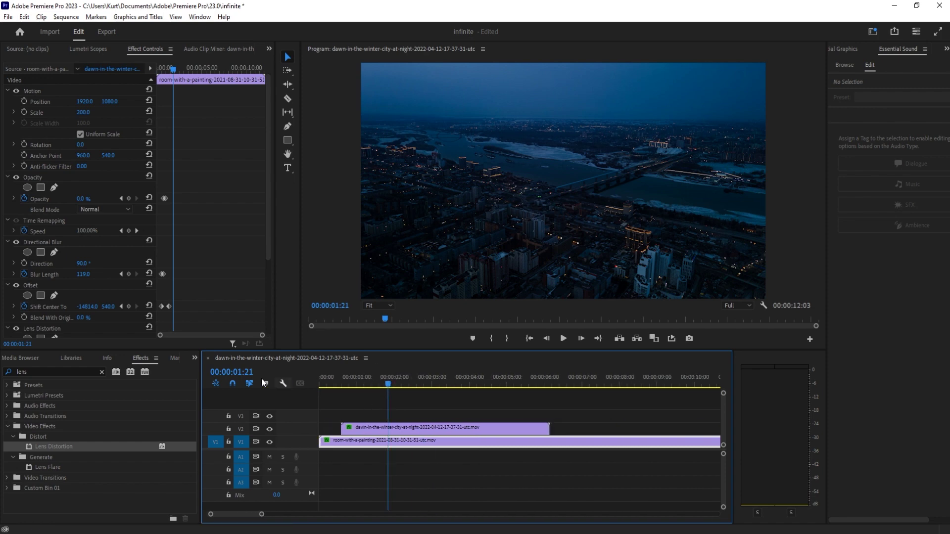
{"action": "left_click_drag", "start_coordinate": [388, 382], "coordinate": [349, 383]}
{"action": "key", "text": "space"}
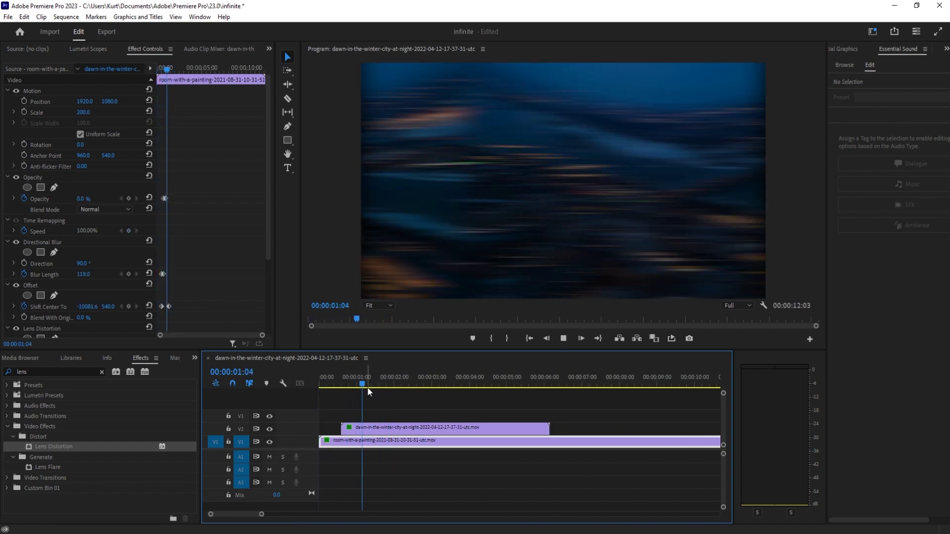
{"action": "key", "text": "space"}
{"action": "key", "text": "space"}
{"action": "key", "text": "space"}
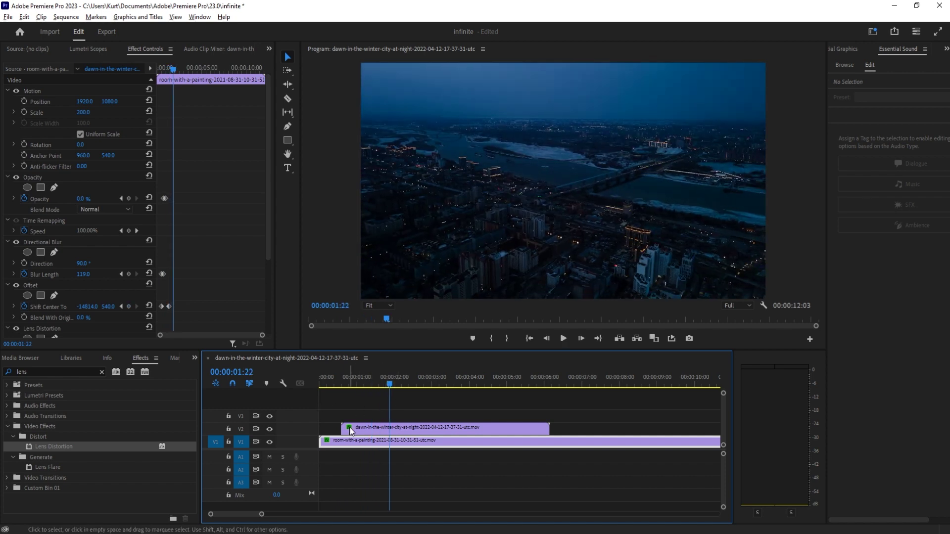
{"action": "scroll", "coordinate": [350, 431], "scroll_direction": "up", "scroll_amount": 5}
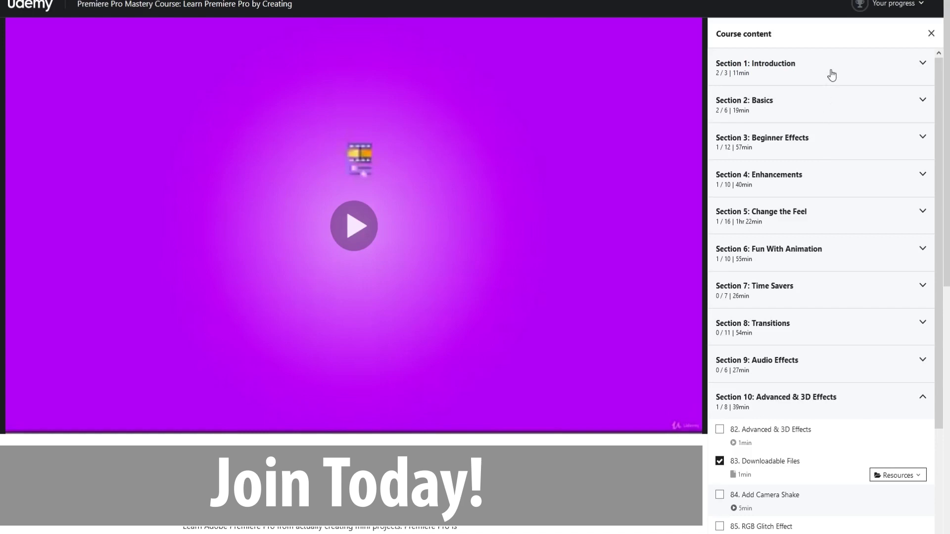
On the Udemy page of the Premiere Pro Mastery Course, expand sections through Fun With Animation and look through their lessons.
{"action": "left_click", "coordinate": [832, 75]}
{"action": "left_click", "coordinate": [814, 242]}
{"action": "scroll", "coordinate": [831, 263], "scroll_direction": "down", "scroll_amount": 7}
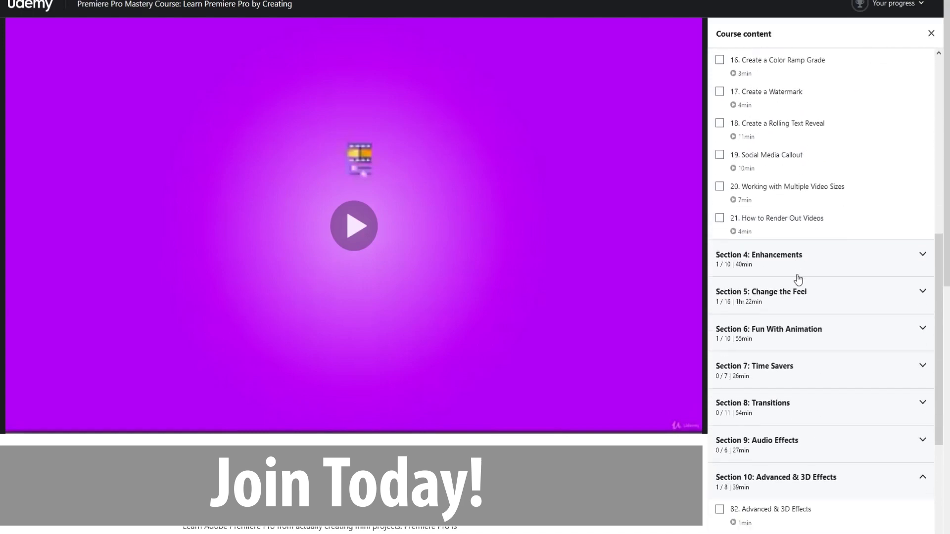
{"action": "left_click", "coordinate": [797, 257]}
{"action": "scroll", "coordinate": [799, 247], "scroll_direction": "down", "scroll_amount": 5}
{"action": "left_click", "coordinate": [814, 238]}
{"action": "scroll", "coordinate": [803, 283], "scroll_direction": "down", "scroll_amount": 3}
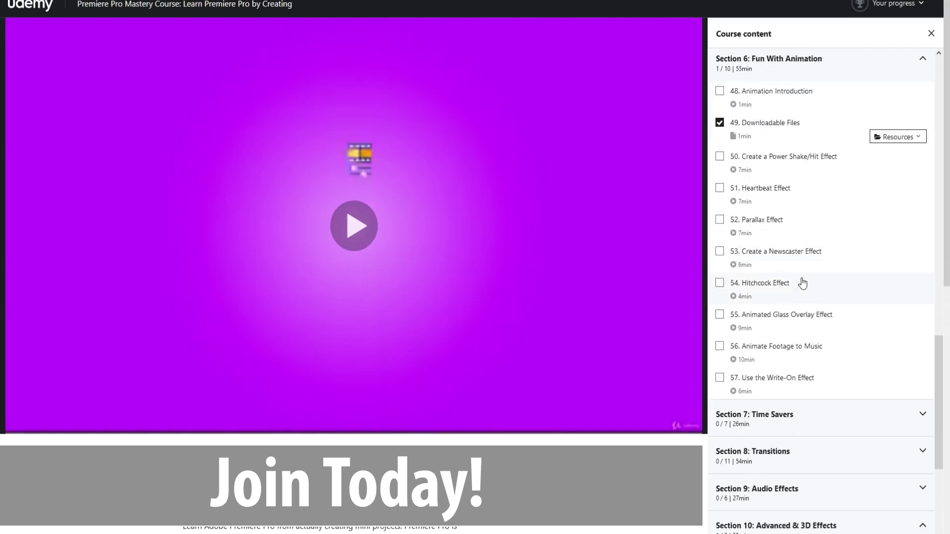